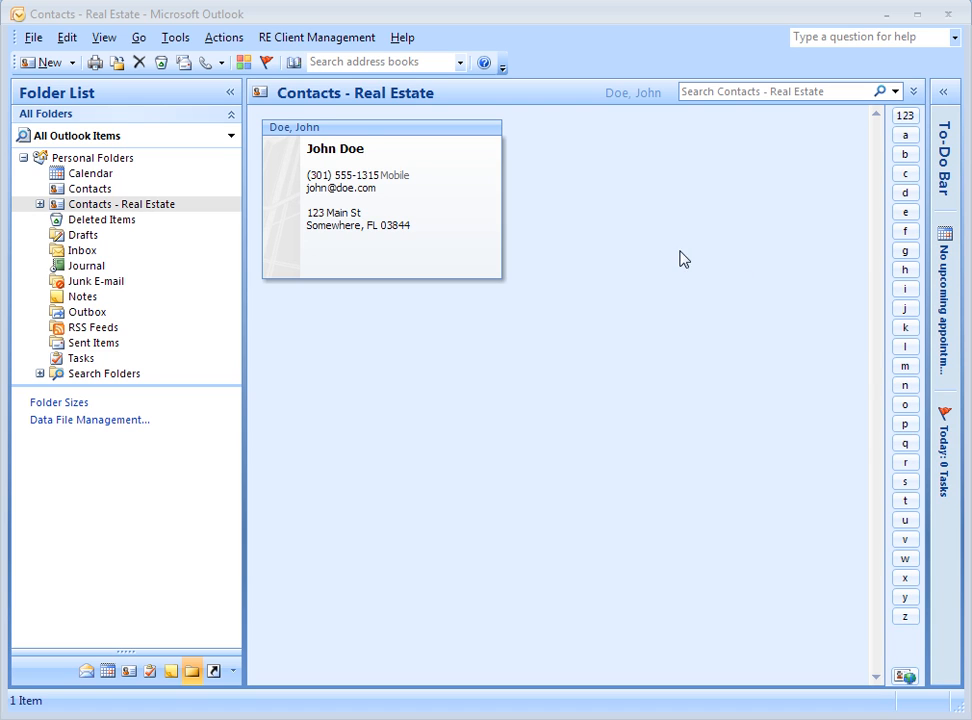
# - Review the contents of the Letter Test 1 campaign in Campaign Creation and Management, then close the campaign list
pyautogui.click(316, 38)
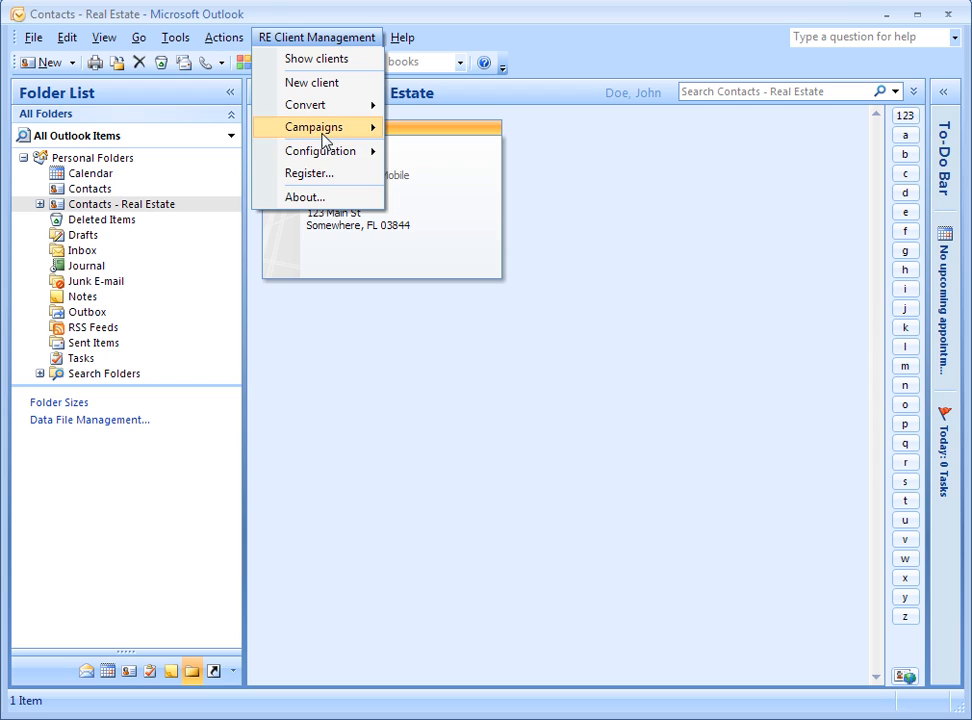
pyautogui.moveTo(368, 128)
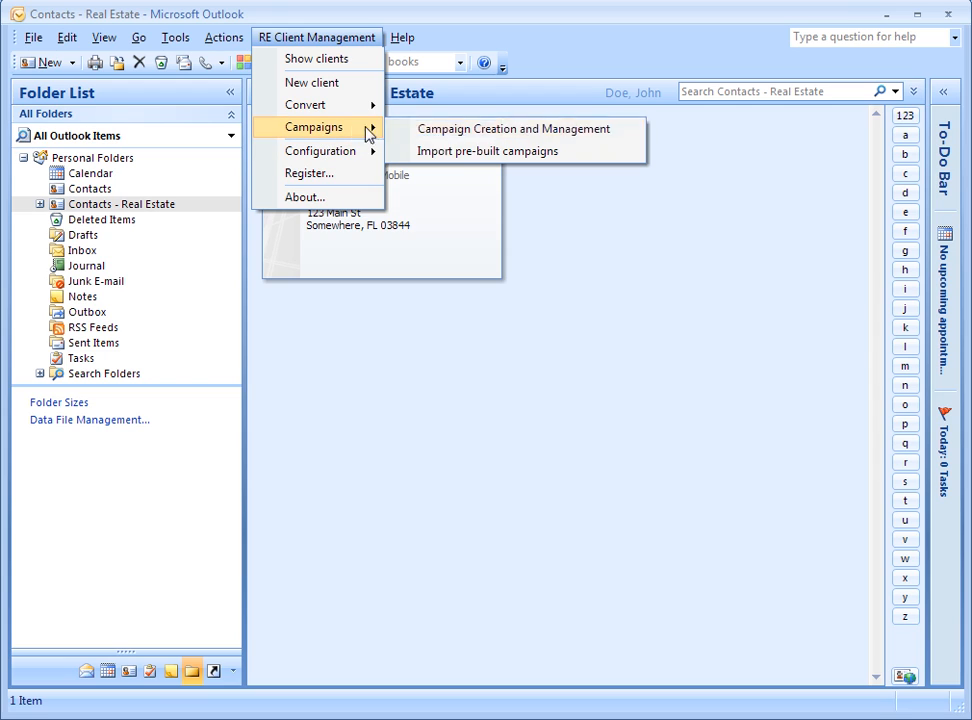
pyautogui.click(481, 134)
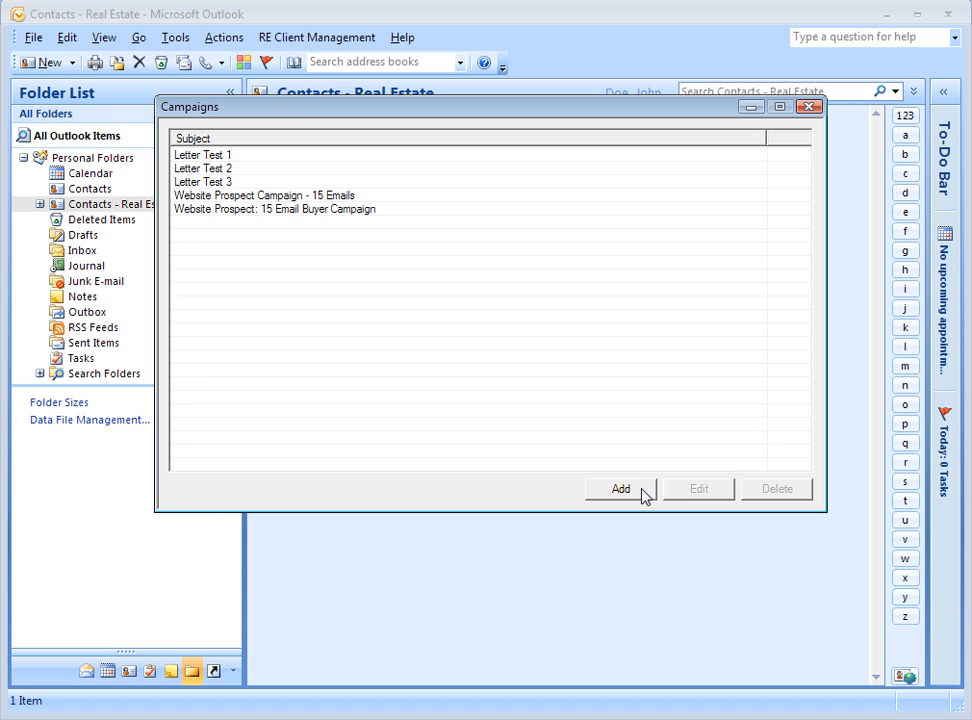
pyautogui.doubleClick(237, 158)
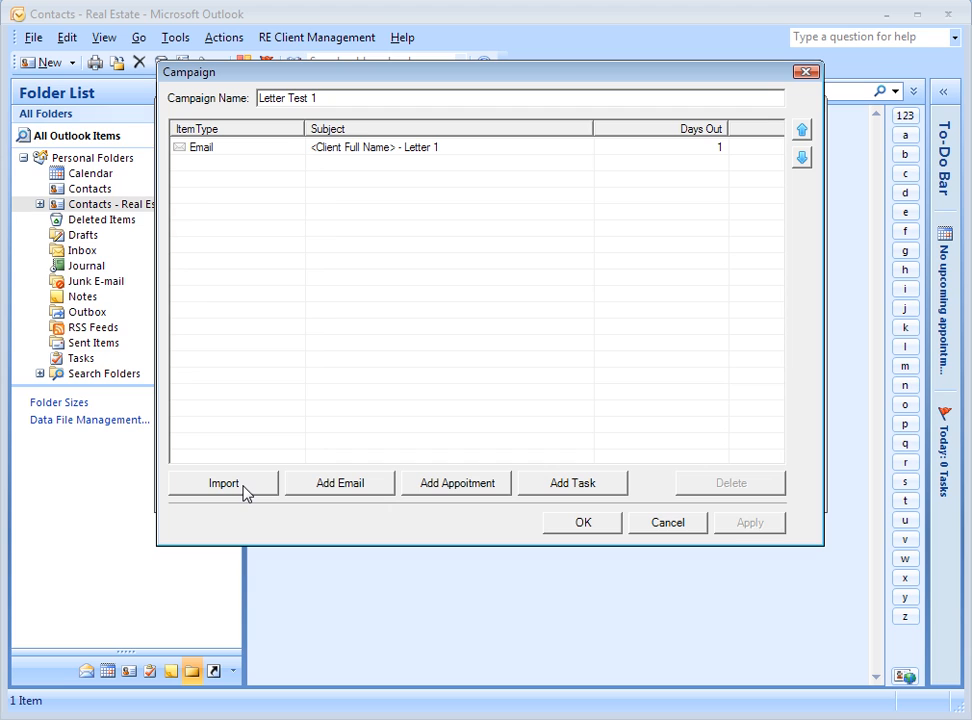
pyautogui.click(815, 71)
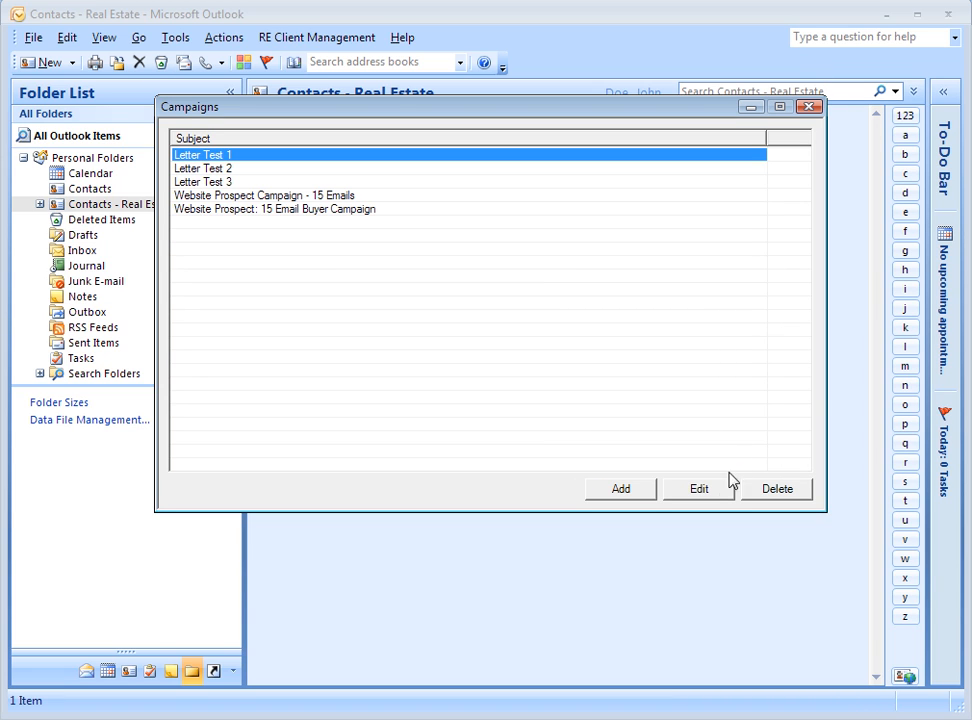
pyautogui.click(809, 106)
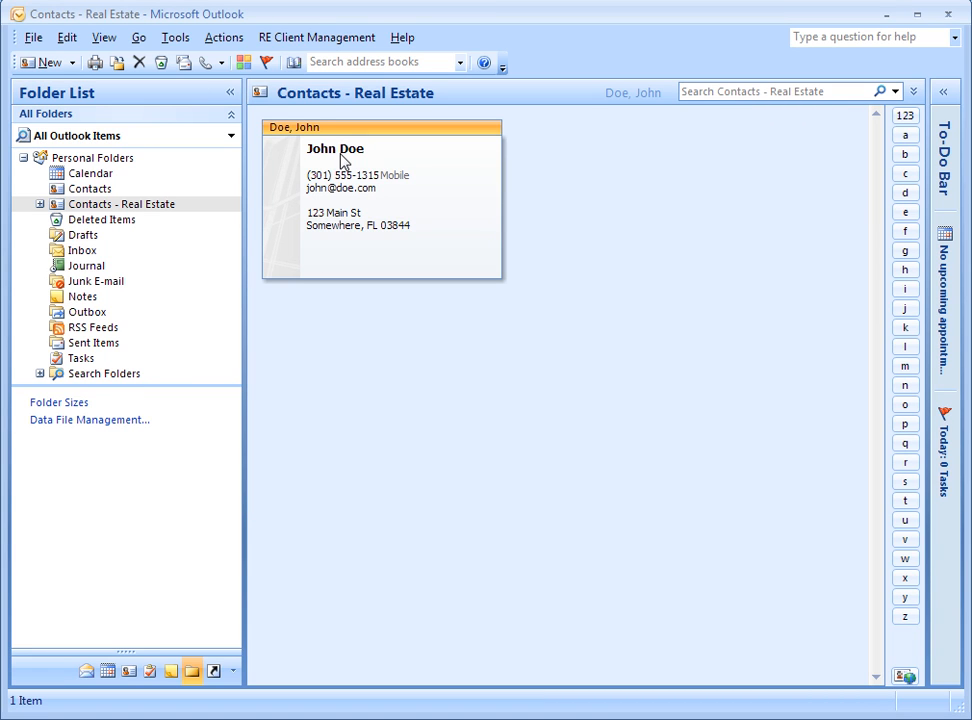
# - Assign the Letter Test 1 campaign to the client in Contacts - Real Estate, generate it, and save the client record
pyautogui.doubleClick(341, 158)
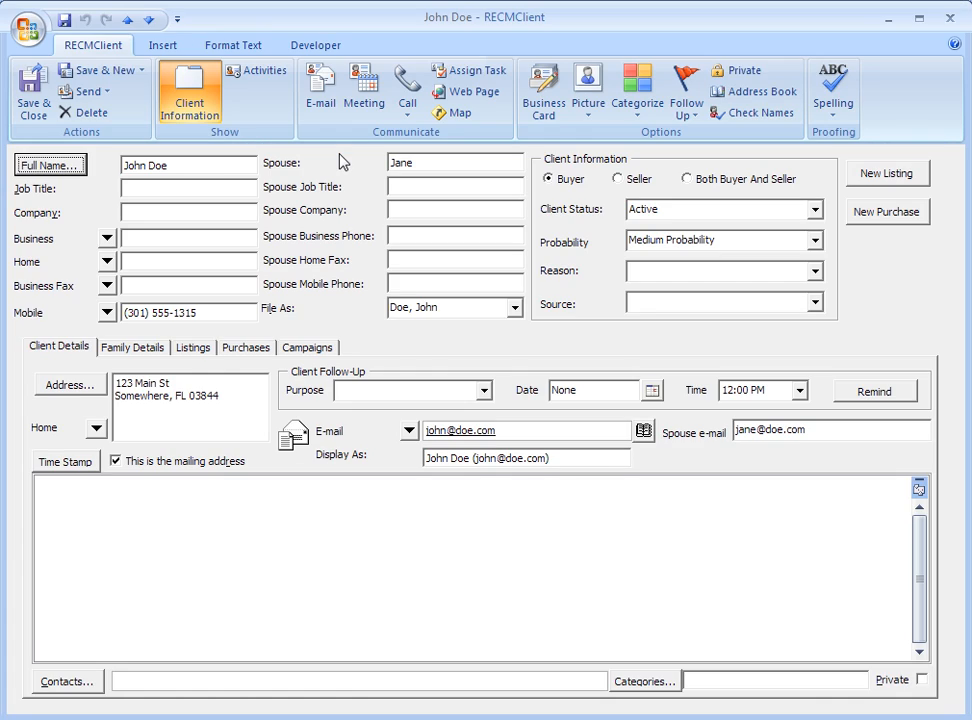
pyautogui.click(318, 347)
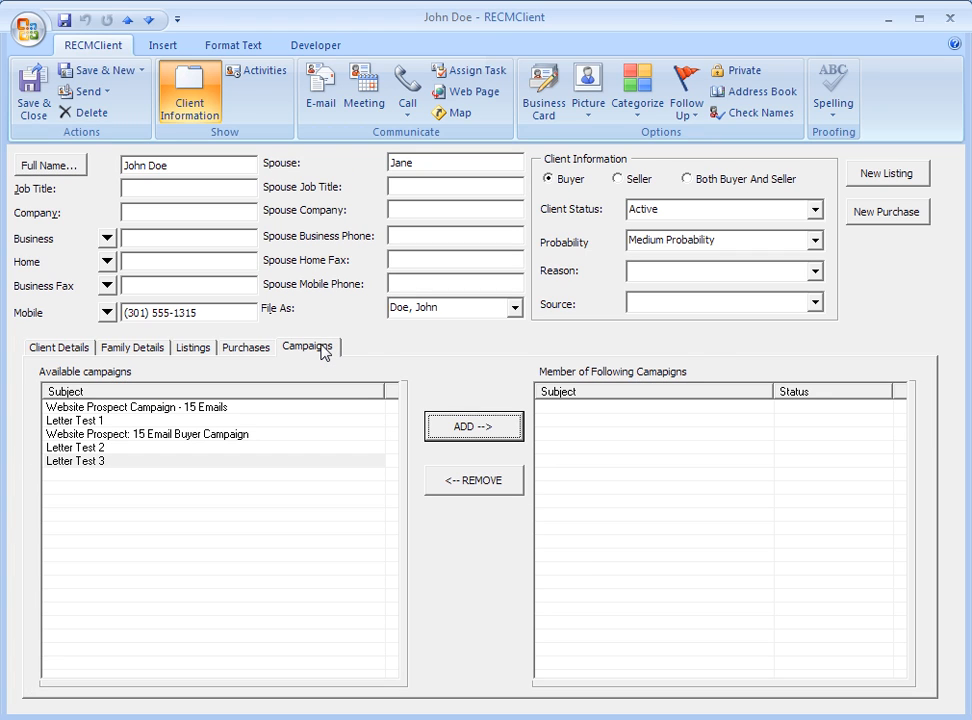
pyautogui.click(125, 421)
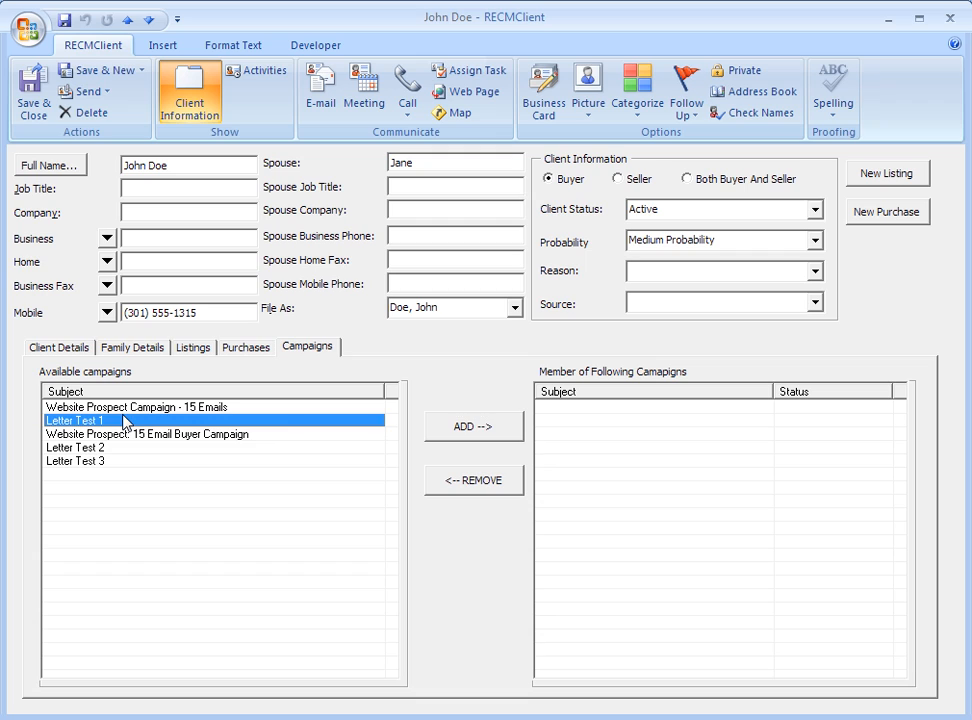
pyautogui.click(482, 438)
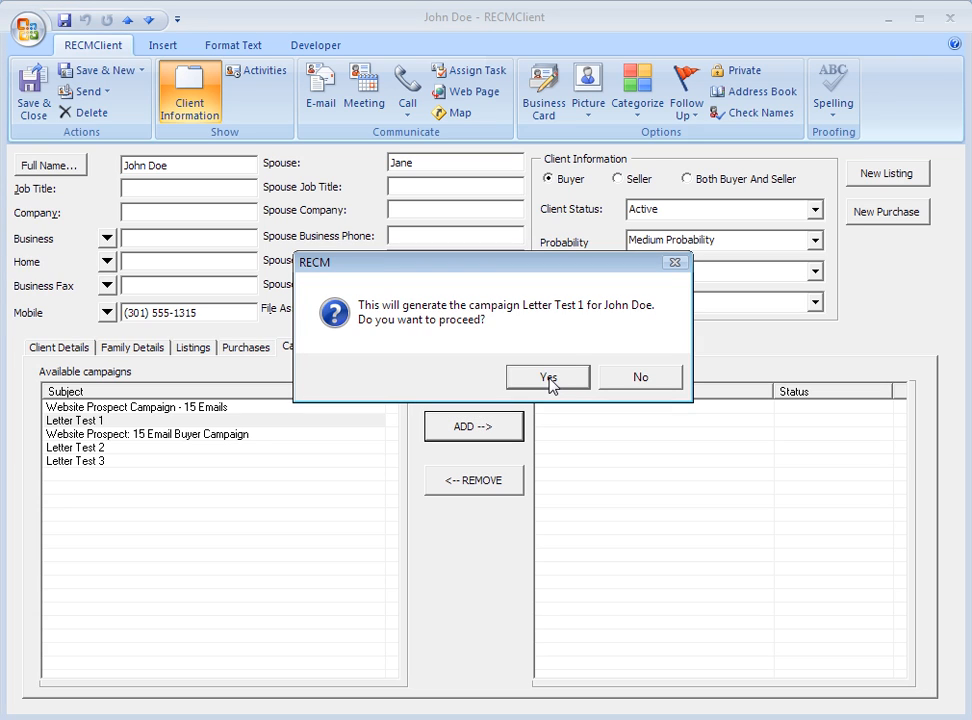
pyautogui.click(549, 378)
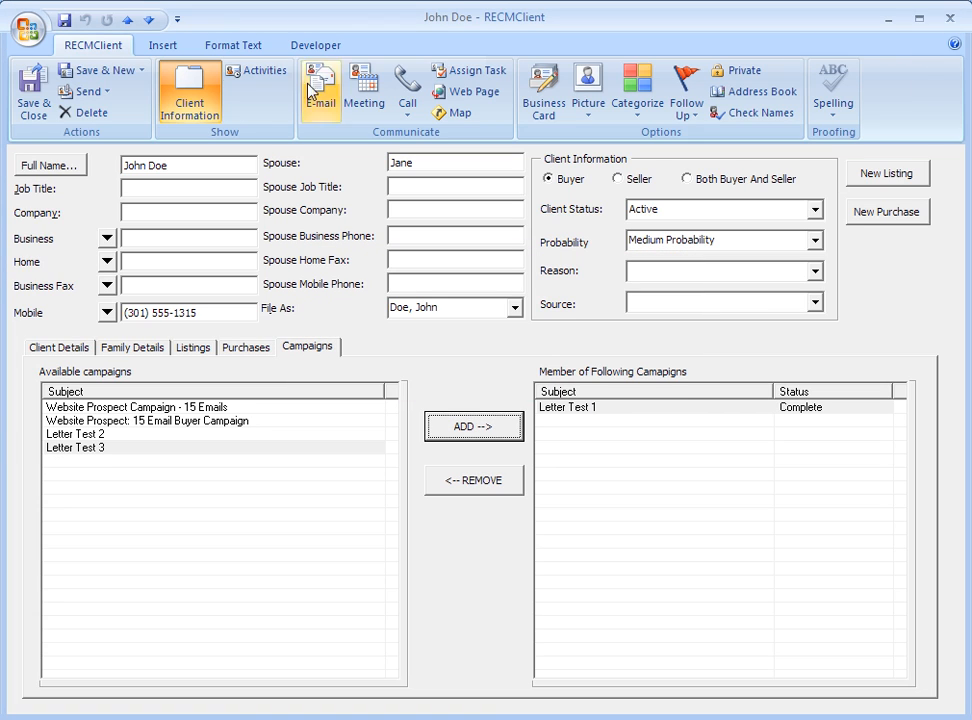
pyautogui.click(30, 95)
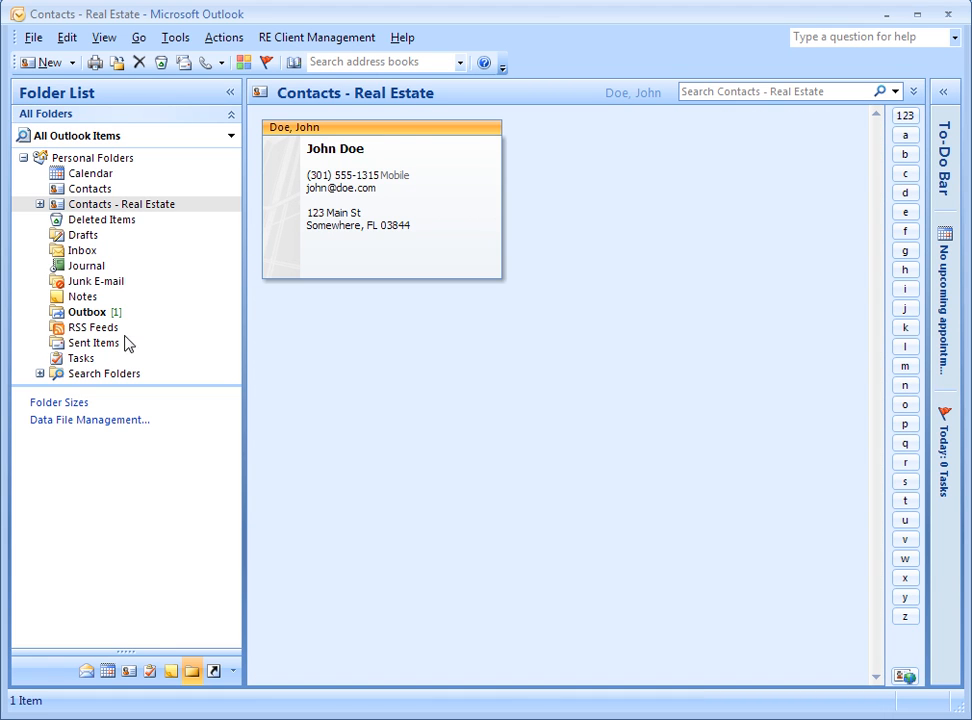
# - Inspect the Letter 1 email queued in the Outbox, including its recipients and merged body text
pyautogui.click(100, 312)
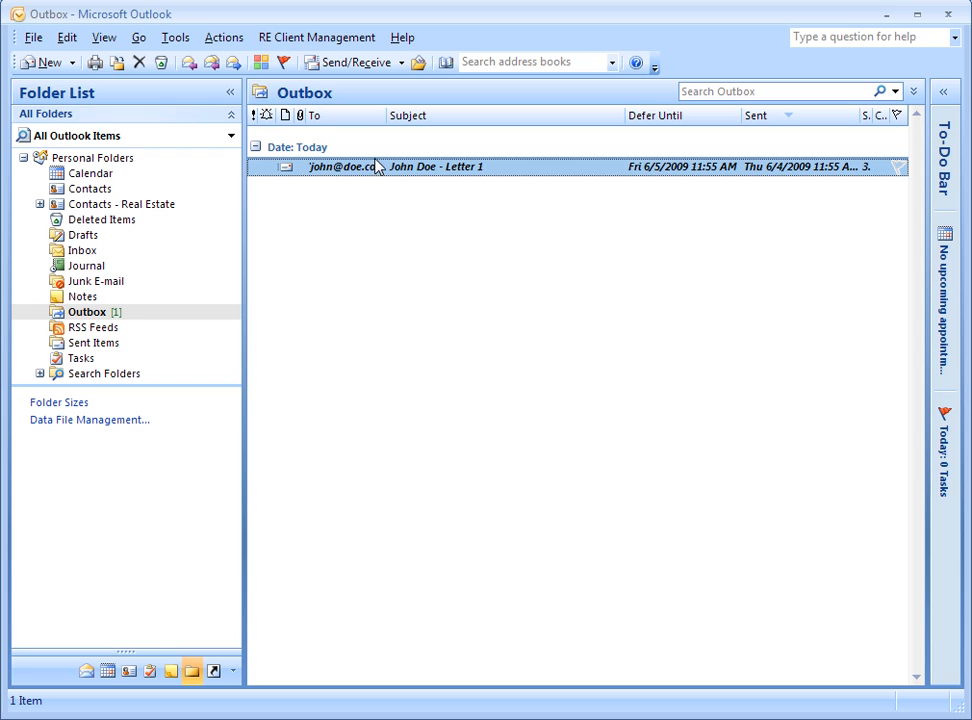
pyautogui.doubleClick(378, 170)
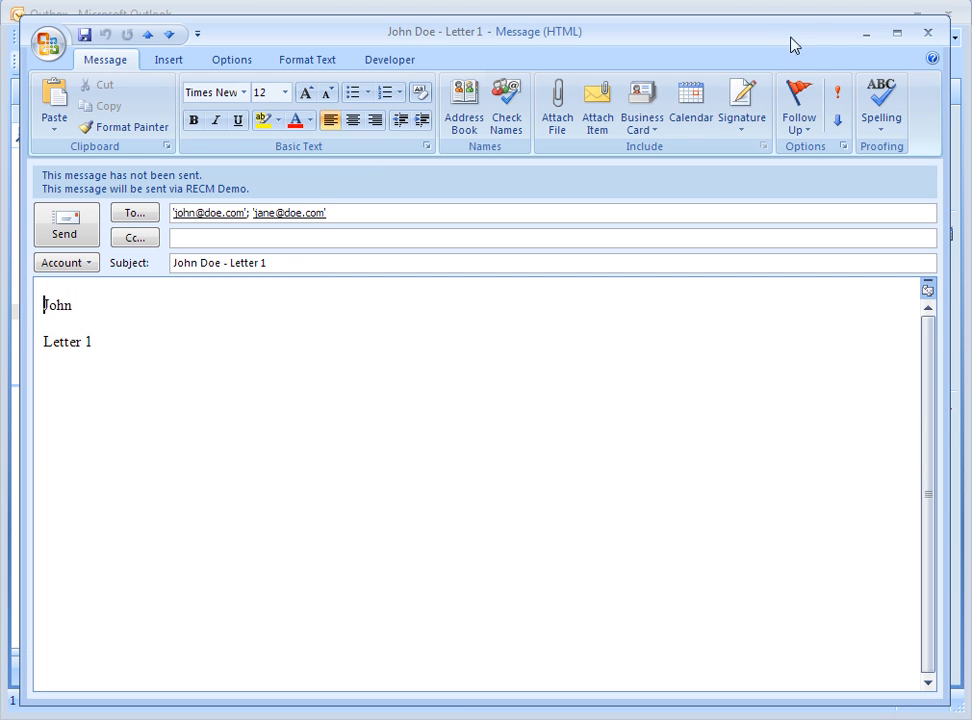
pyautogui.click(940, 33)
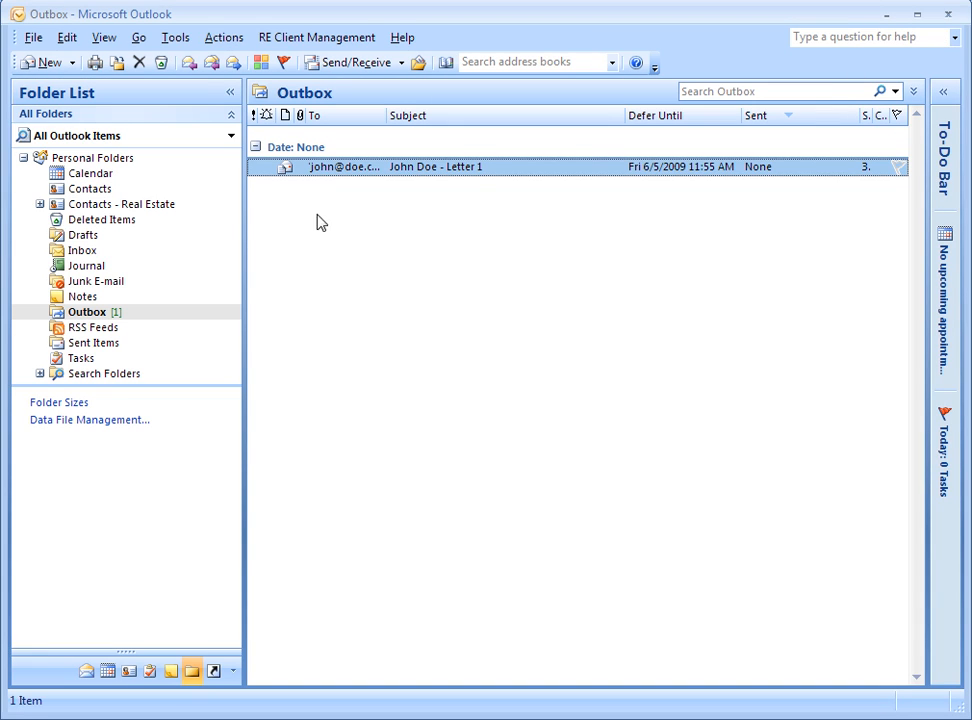
# - Remove the Letter Test 1 campaign from the client's record, save the record, and check the Outbox for its email
pyautogui.click(110, 205)
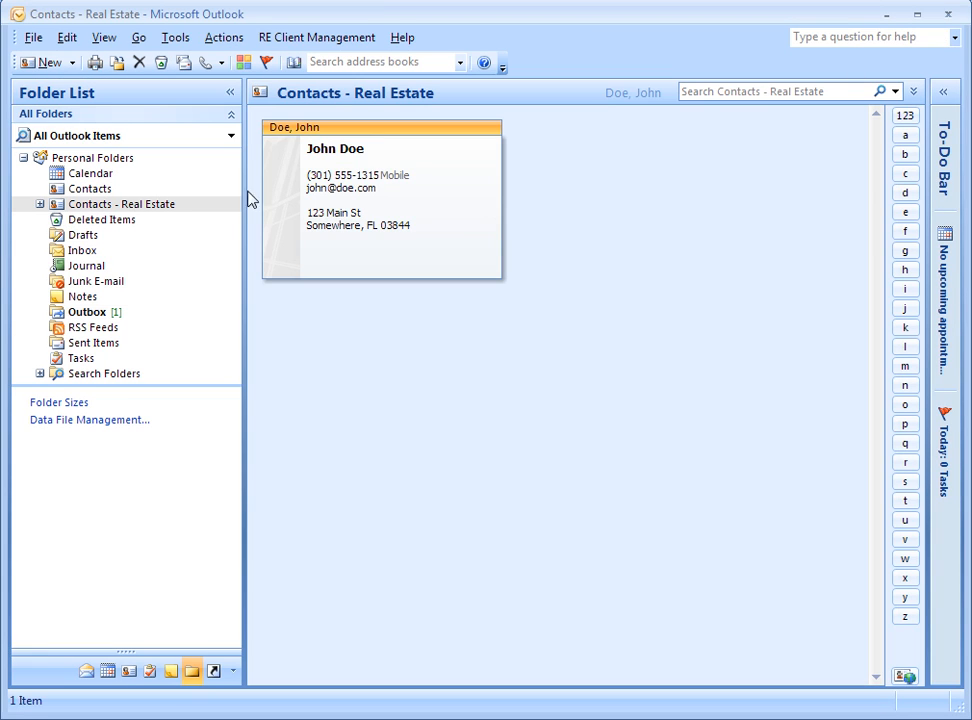
pyautogui.doubleClick(365, 177)
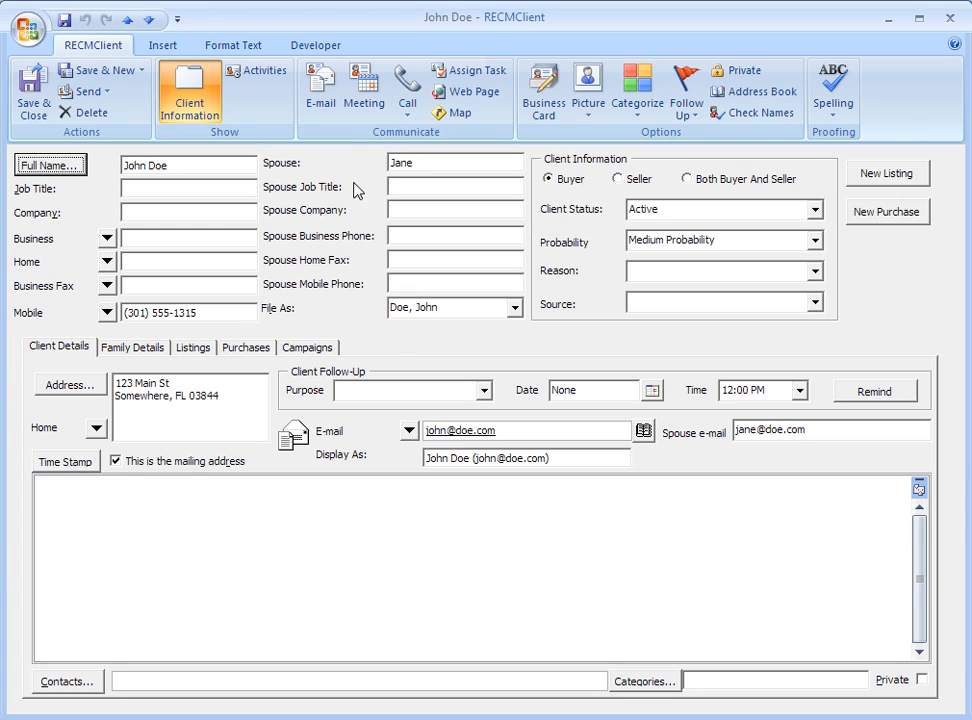
pyautogui.click(317, 350)
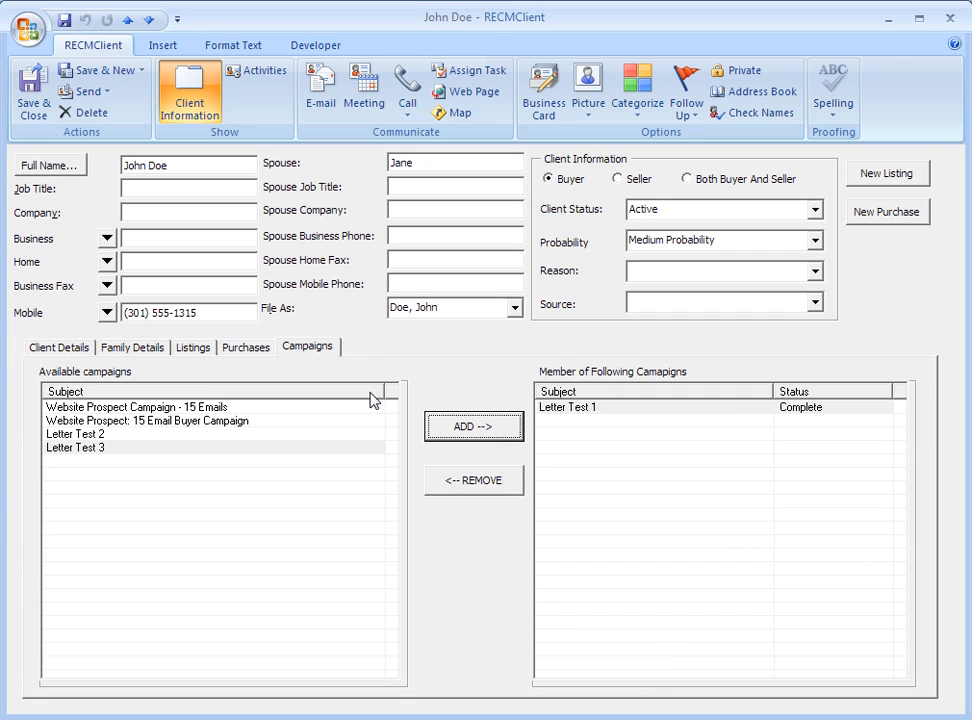
pyautogui.click(590, 412)
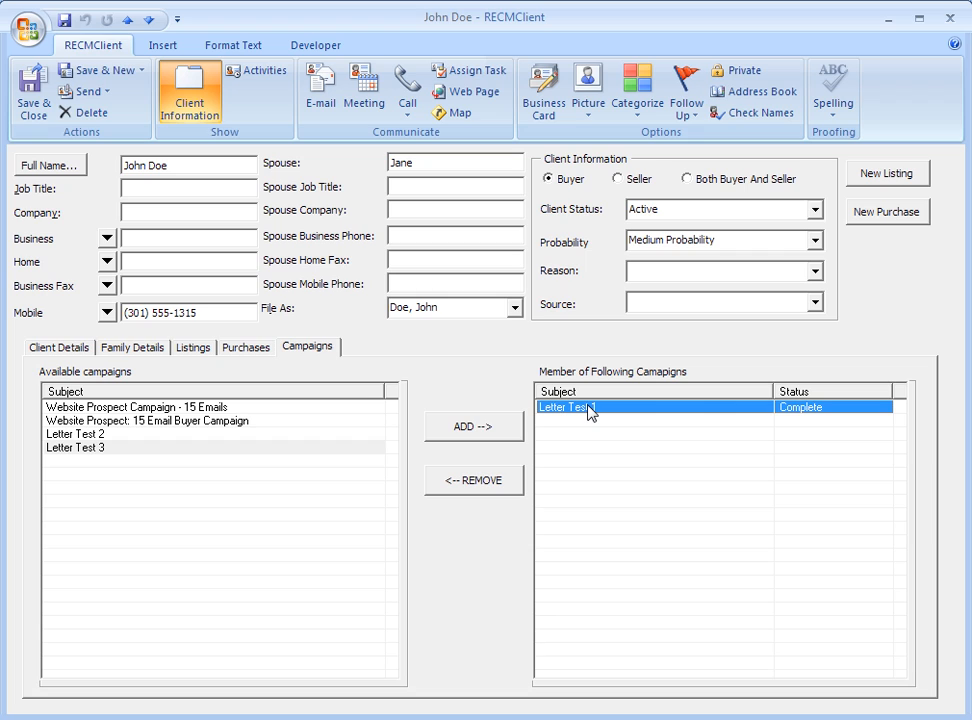
pyautogui.click(475, 484)
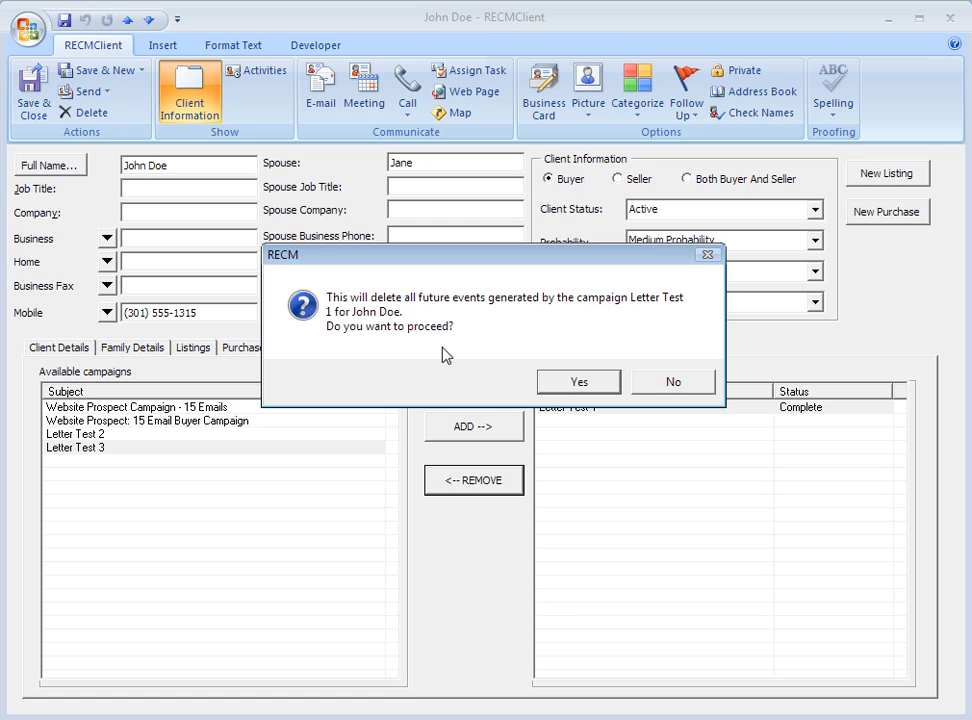
pyautogui.click(602, 393)
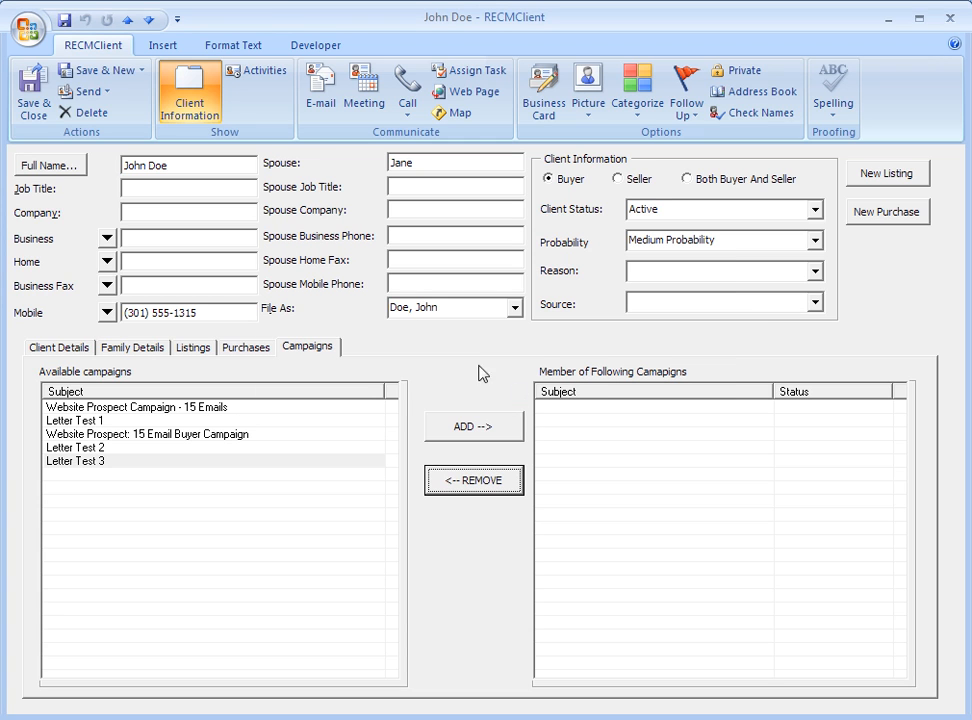
pyautogui.click(24, 84)
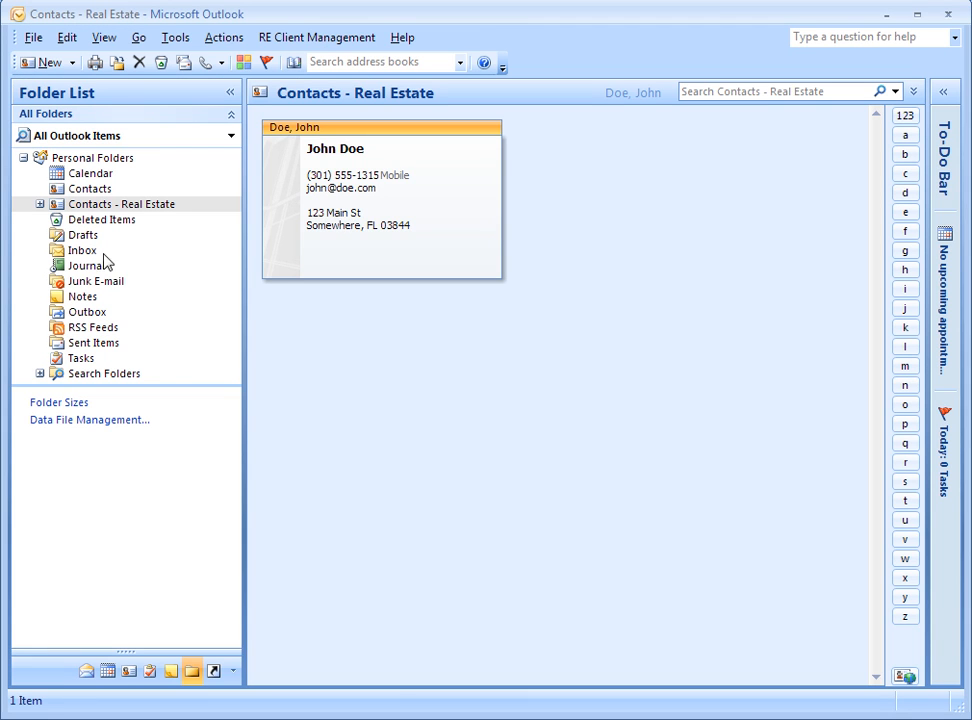
pyautogui.click(96, 316)
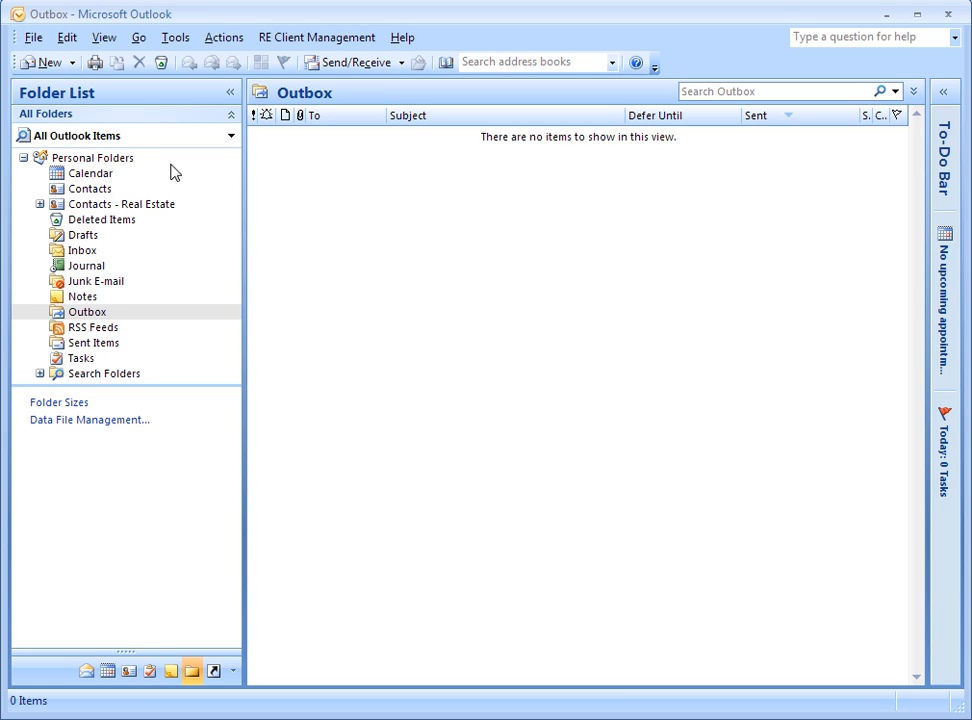
# - Create a new campaign named Letter Test 4 in Campaign Creation and Management and apply it
pyautogui.click(100, 206)
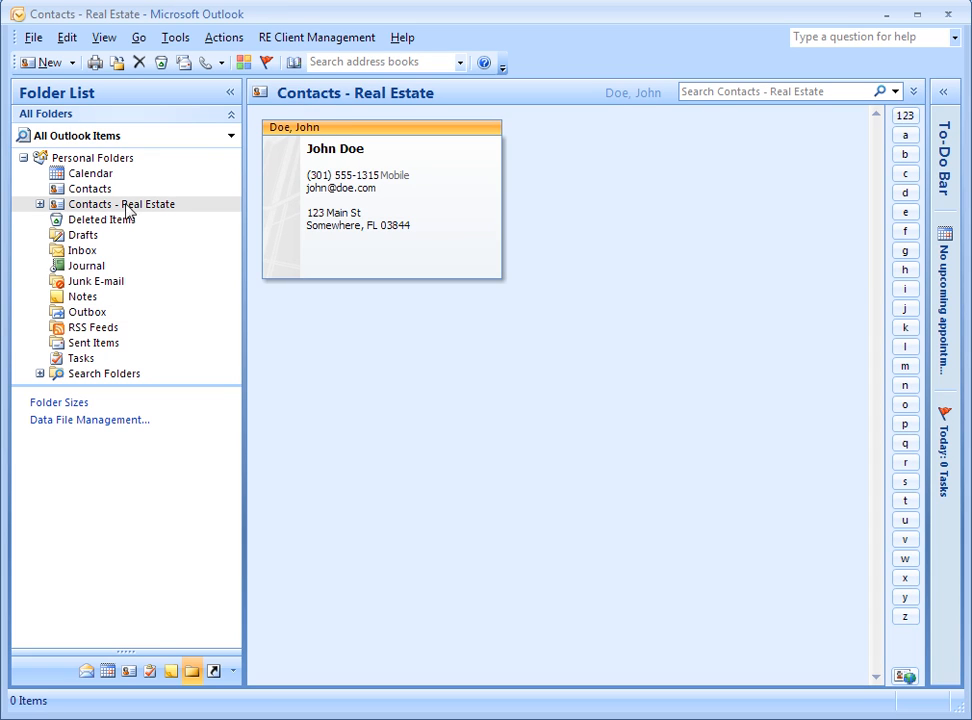
pyautogui.click(317, 45)
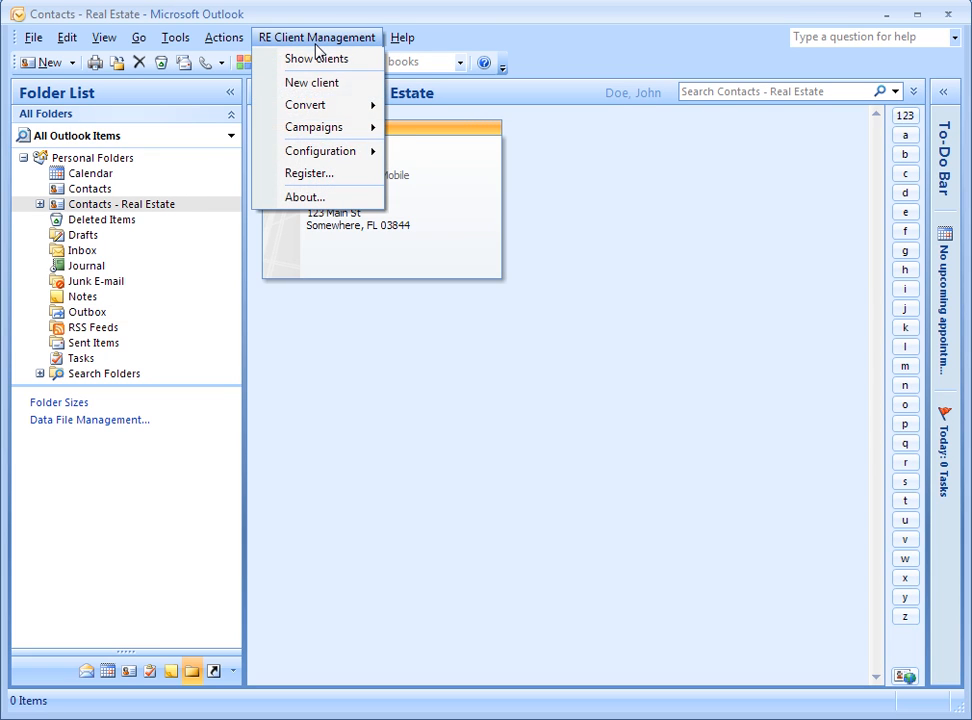
pyautogui.moveTo(332, 134)
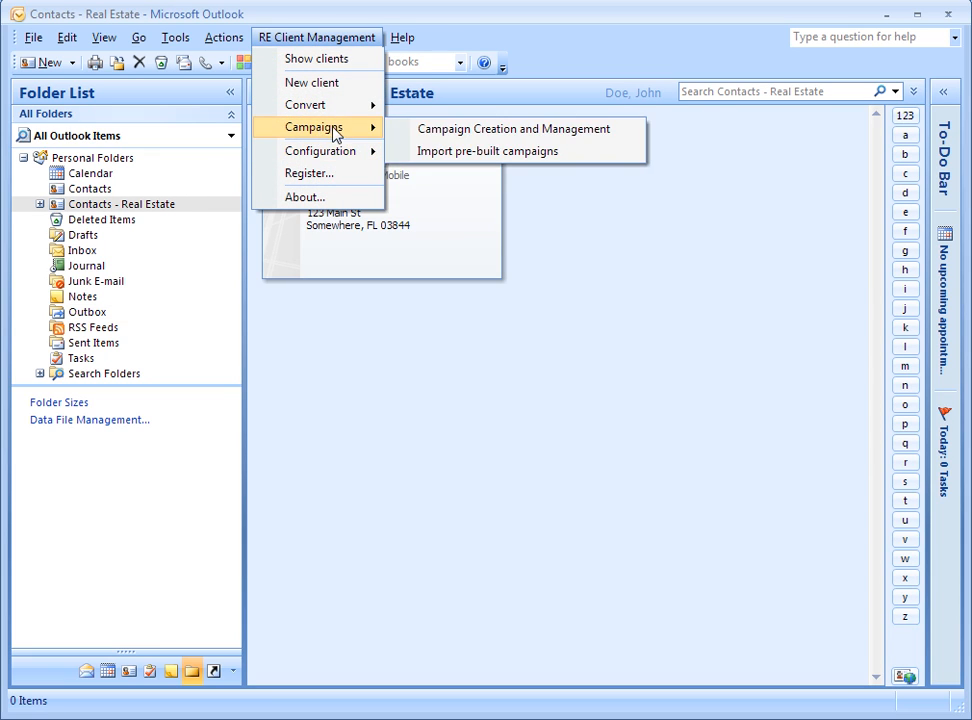
pyautogui.click(487, 131)
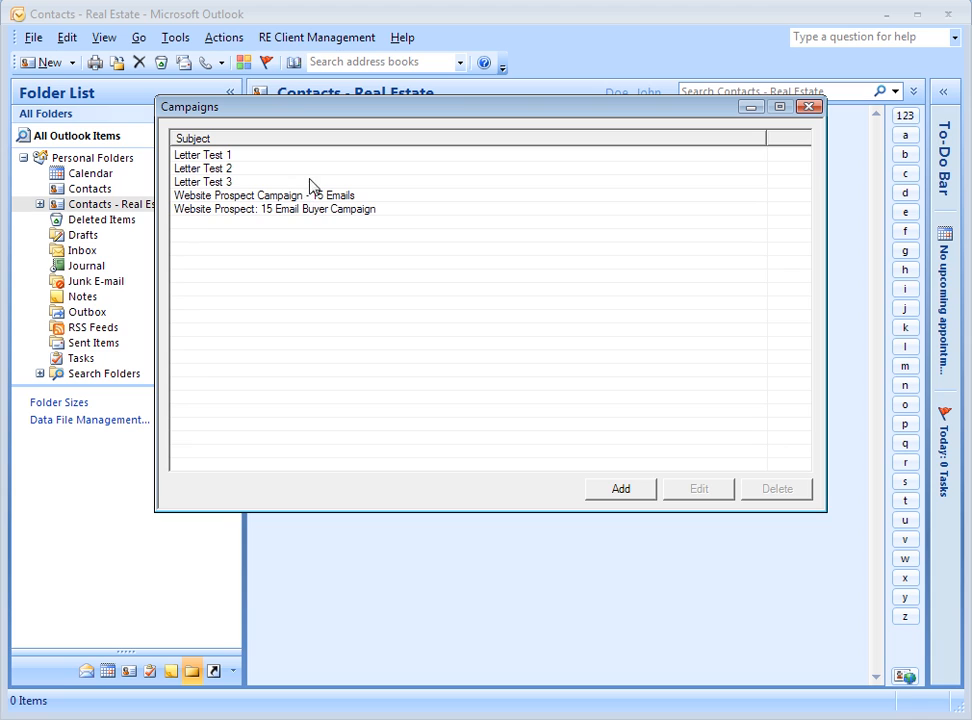
pyautogui.click(623, 490)
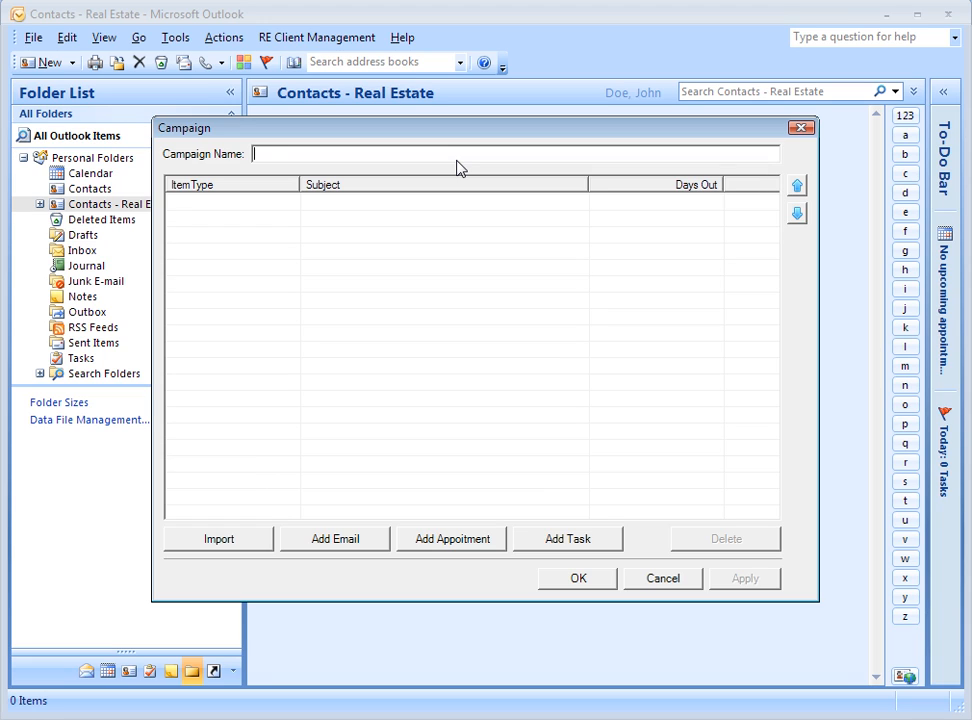
pyautogui.write('Letter Test 4')
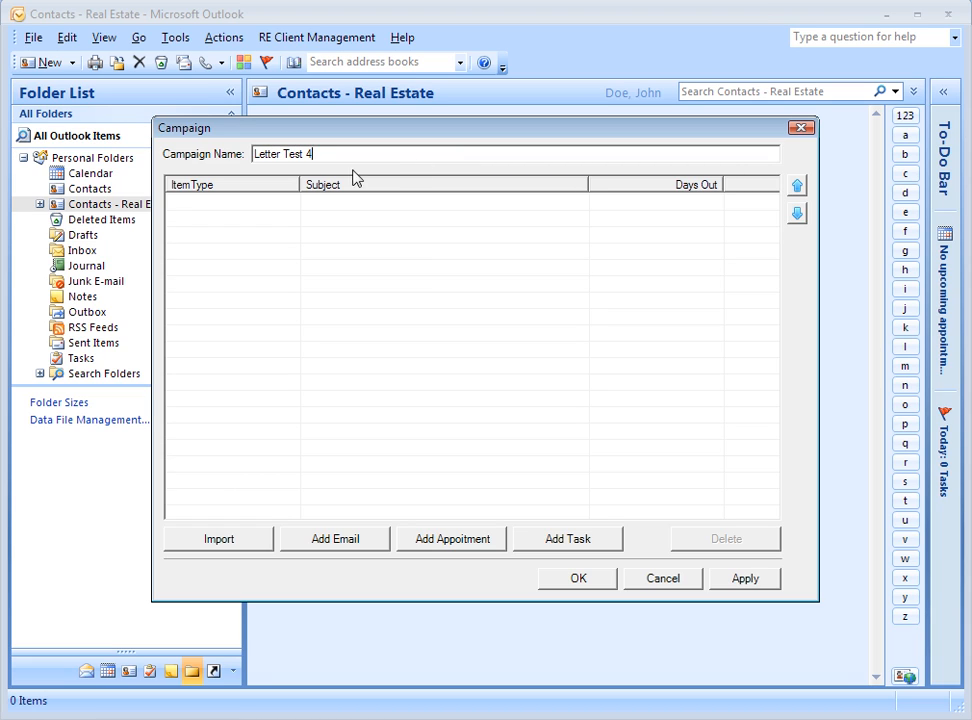
pyautogui.click(750, 580)
# - Import the items of the Letter Test 1 campaign into the Letter Test 4 campaign
pyautogui.click(236, 543)
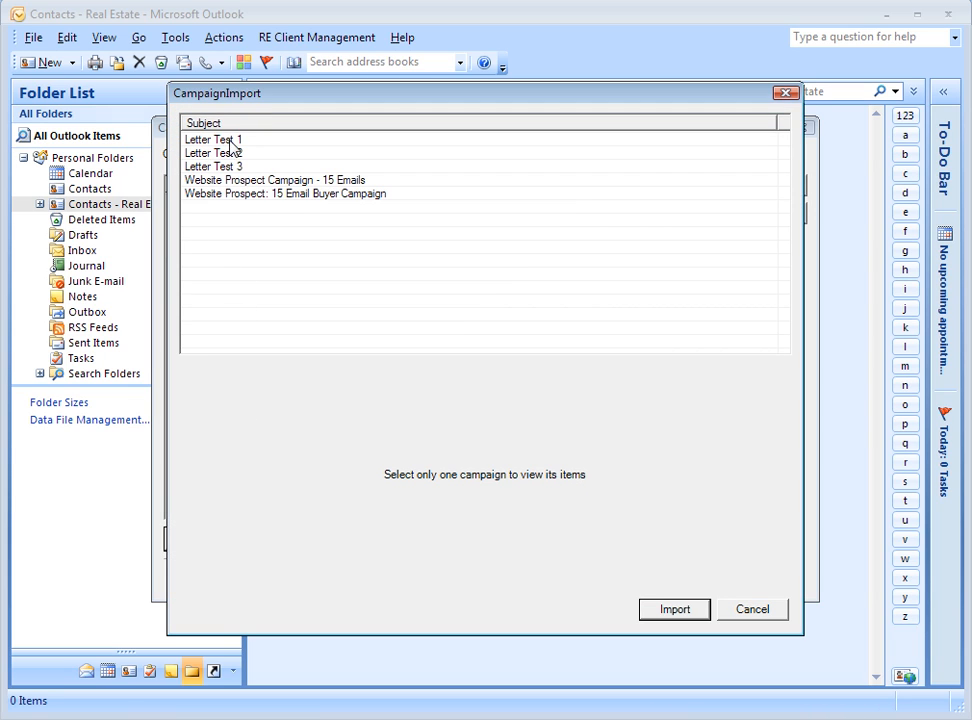
pyautogui.click(231, 142)
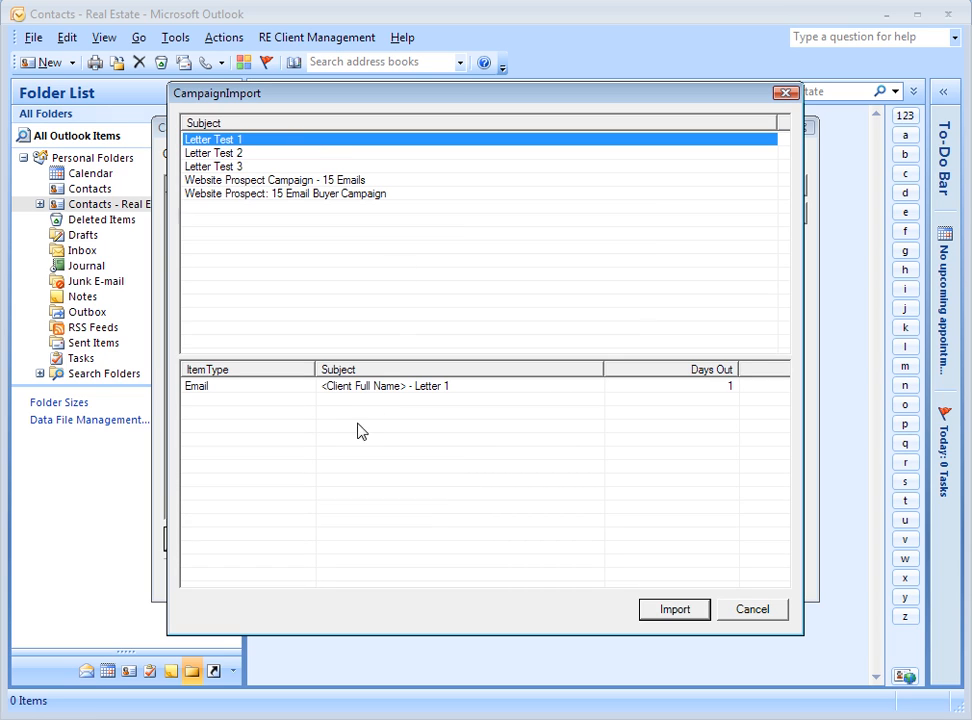
pyautogui.click(700, 610)
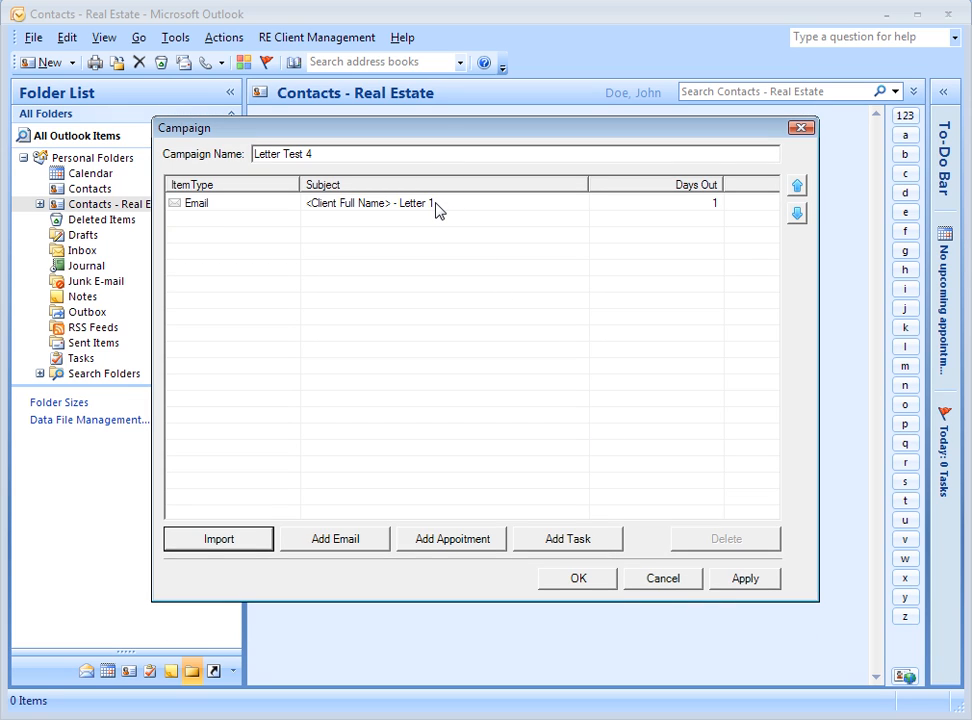
# - Add an email to the Letter Test 4 campaign with the subject ending in "Letter 4" and 3 days out
pyautogui.click(345, 546)
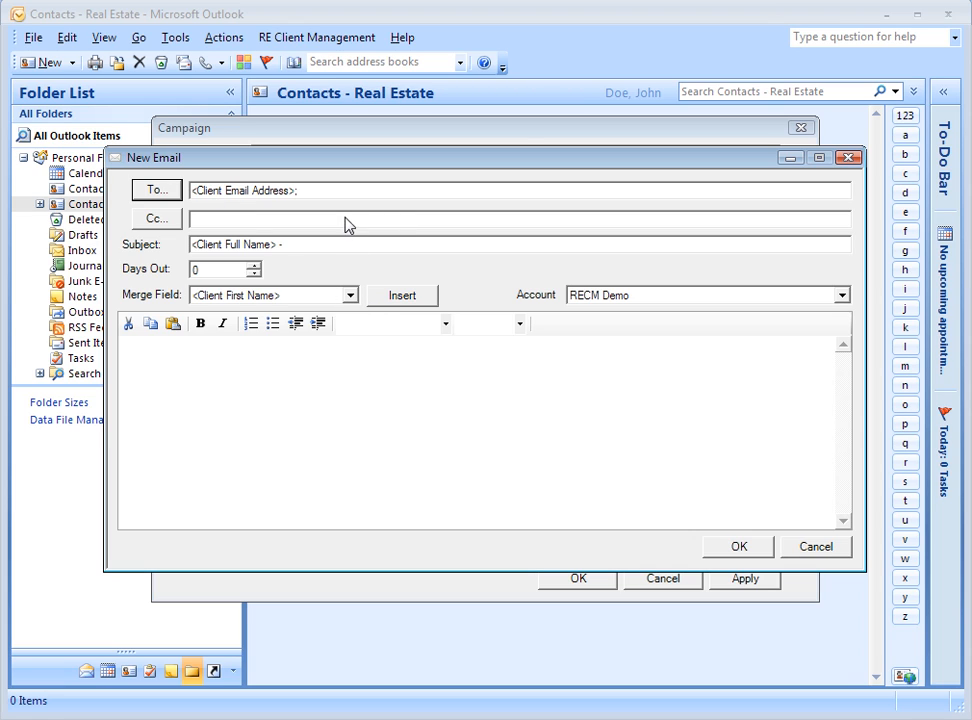
pyautogui.click(341, 245)
pyautogui.write('Letter 4')
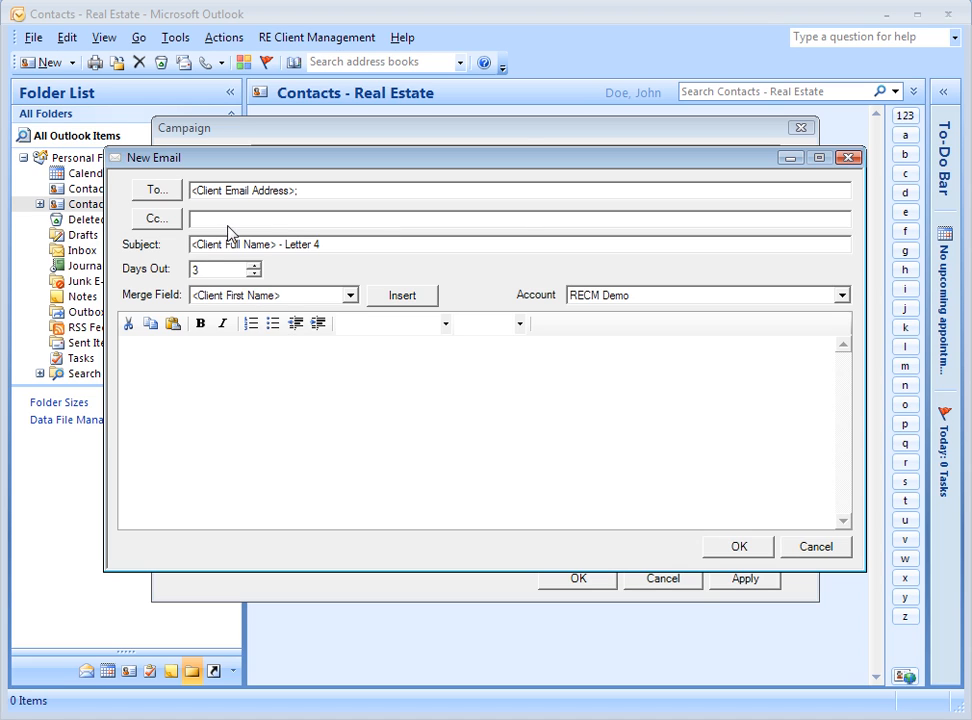
# - Start the email body with the <Client First Name> merge field followed by a comma
pyautogui.click(268, 381)
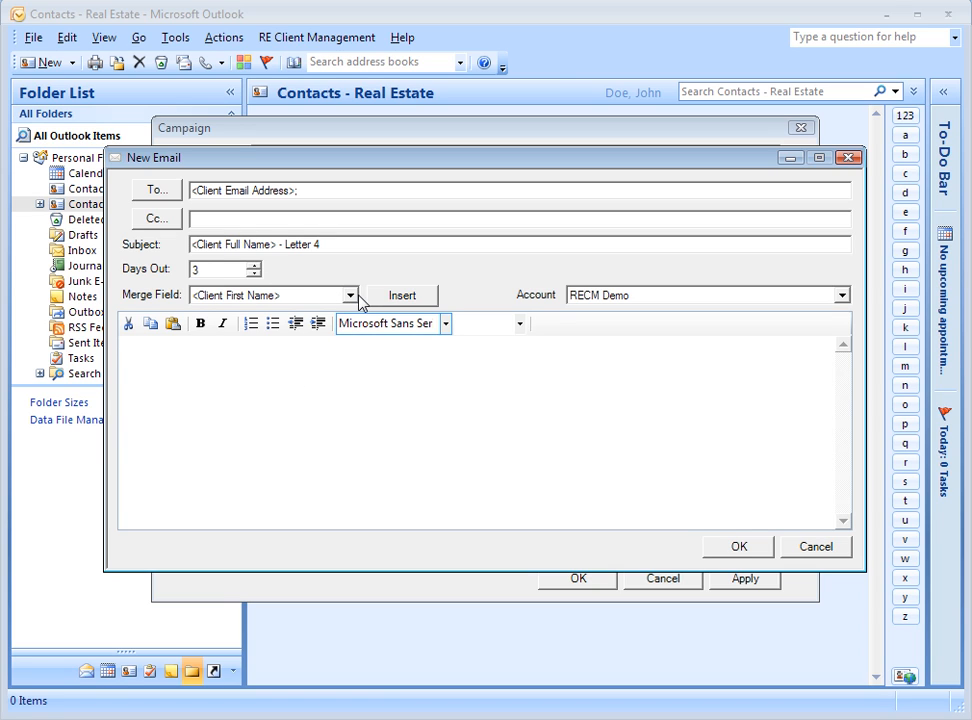
pyautogui.click(351, 296)
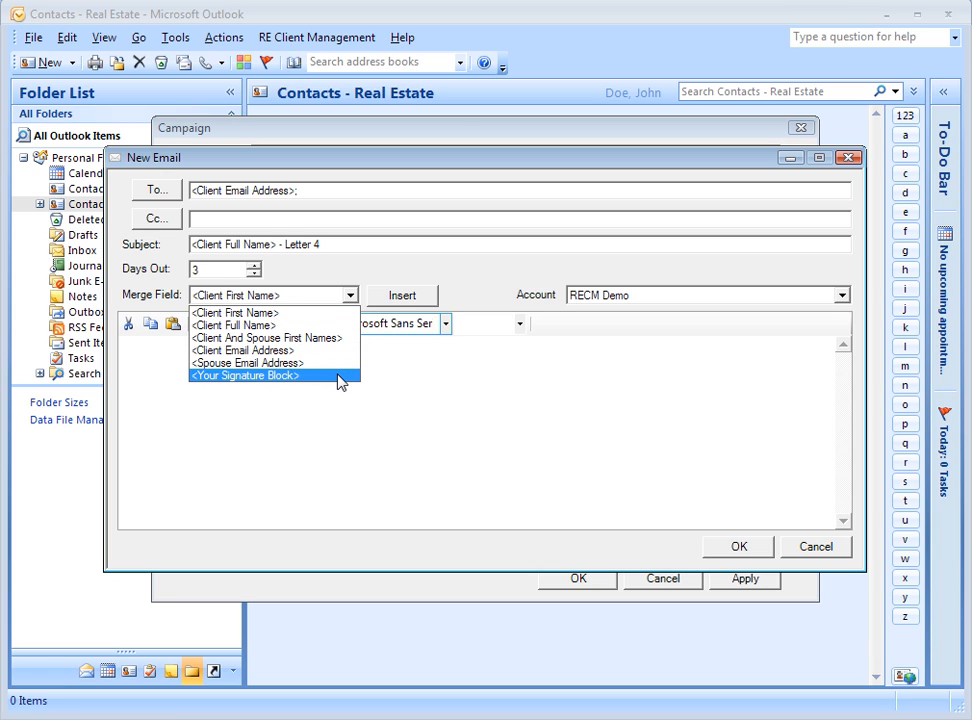
pyautogui.click(319, 313)
pyautogui.click(210, 347)
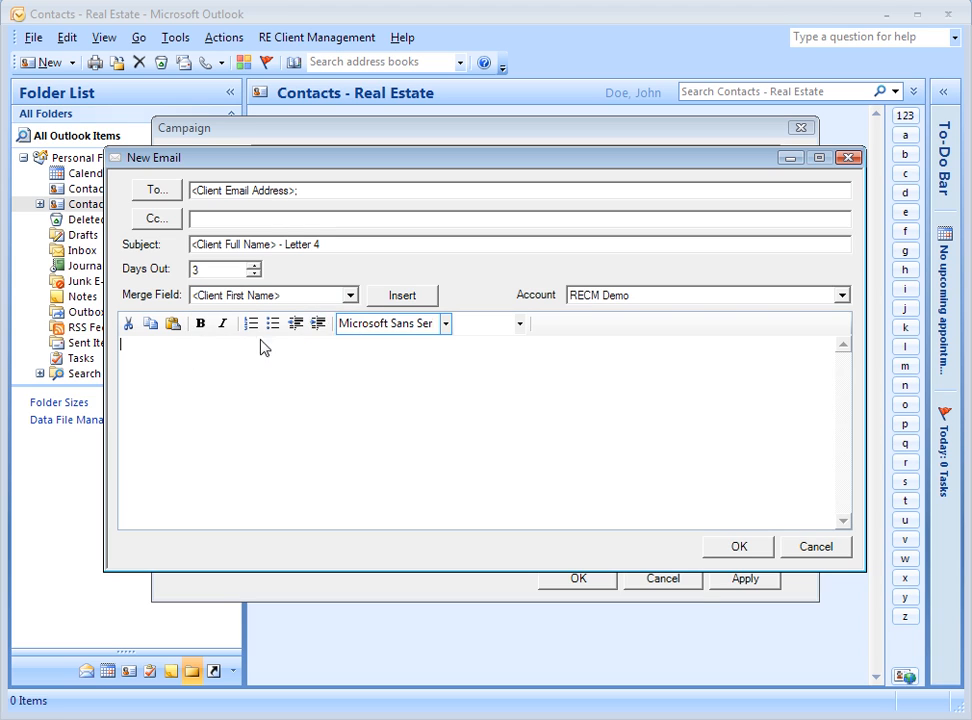
pyautogui.click(390, 300)
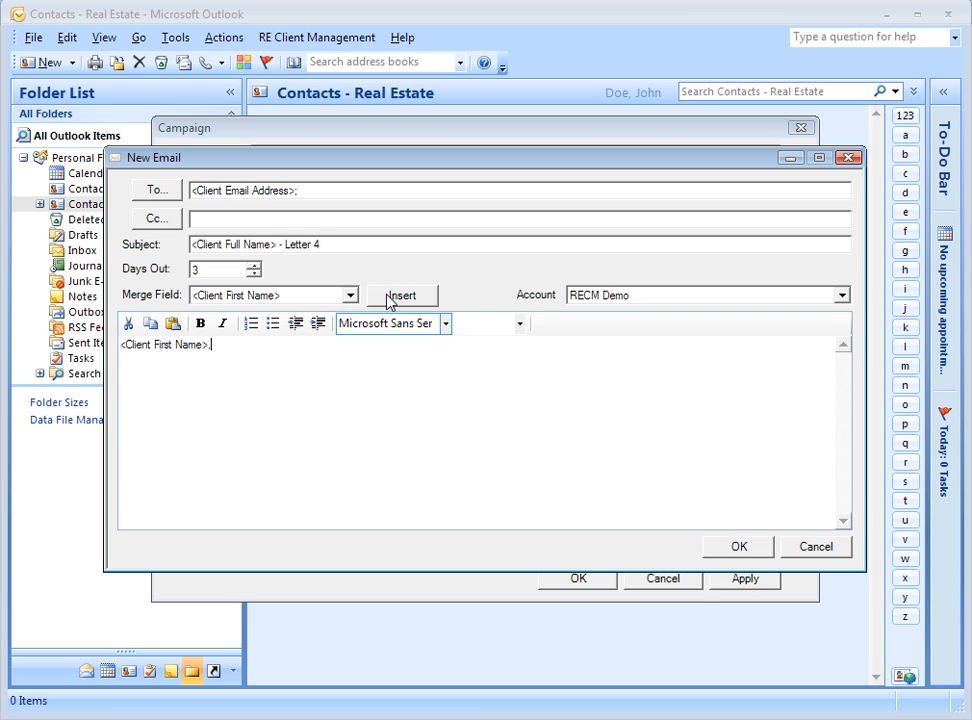
# - Write "Thanks for your business." below the greeting and insert the <Your Signature Block> merge field beneath it
pyautogui.write('Thanks for your bi')
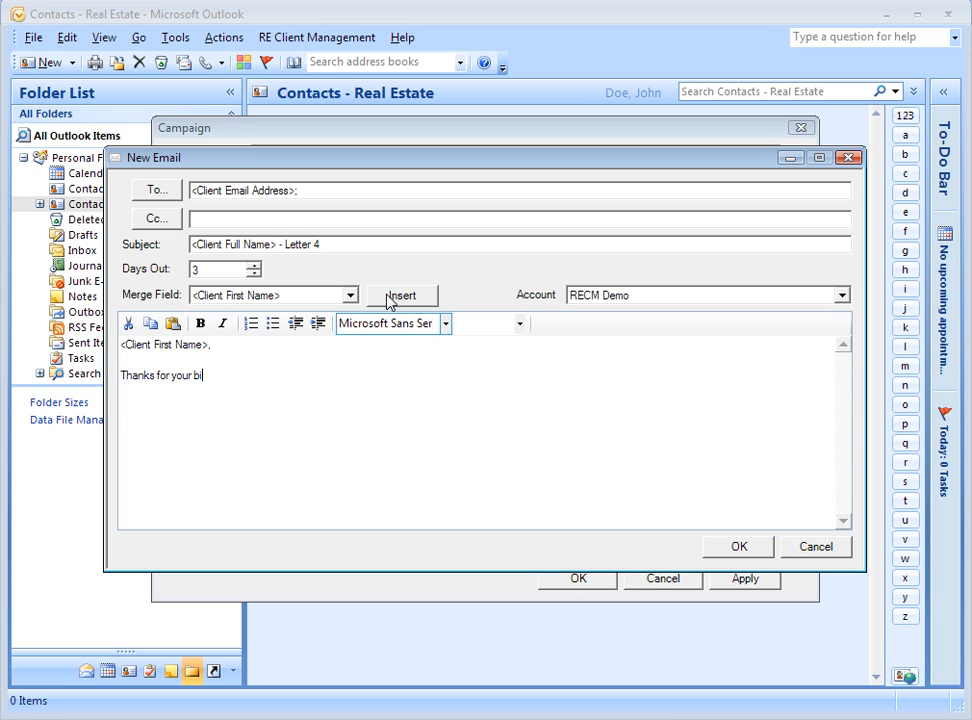
pyautogui.write('sin')
pyautogui.press('BackSpace')
pyautogui.press('BackSpace')
pyautogui.write('usiness')
pyautogui.click(350, 296)
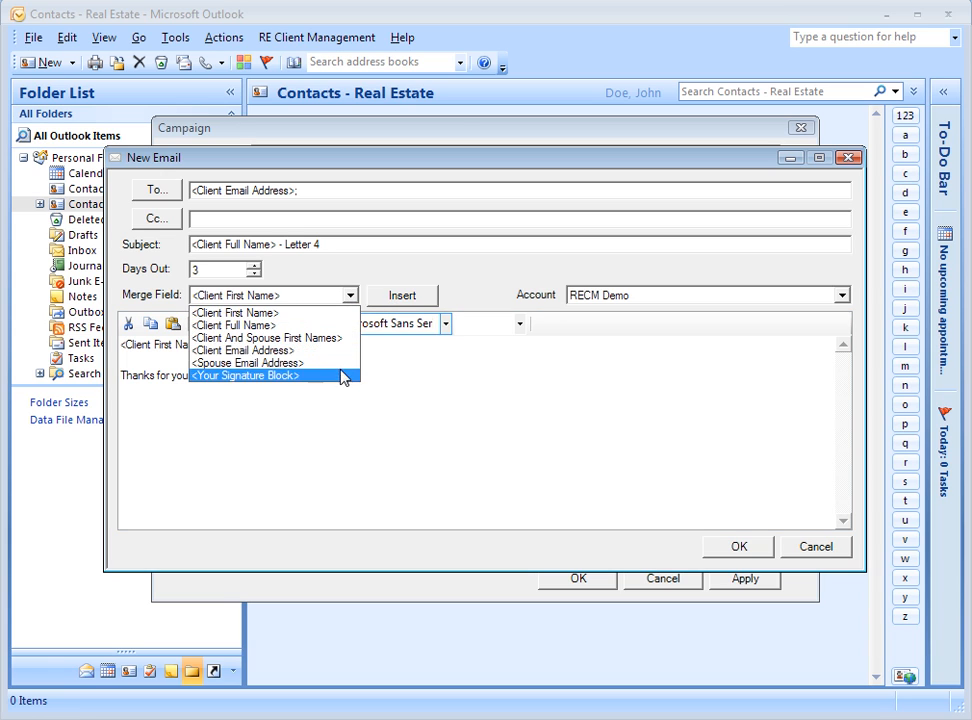
pyautogui.click(342, 376)
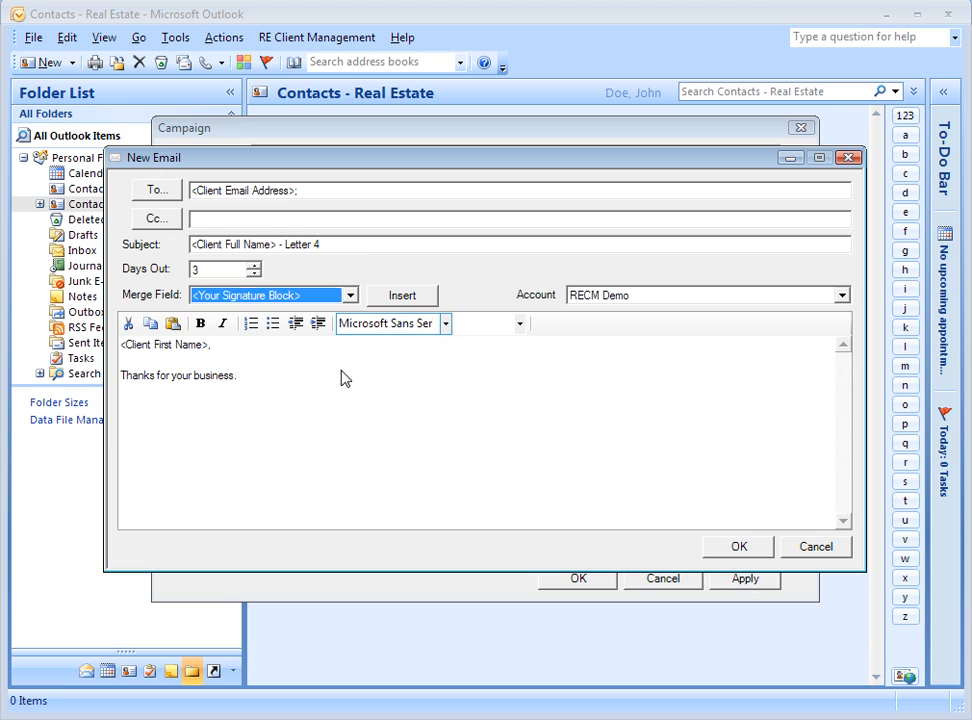
pyautogui.click(402, 296)
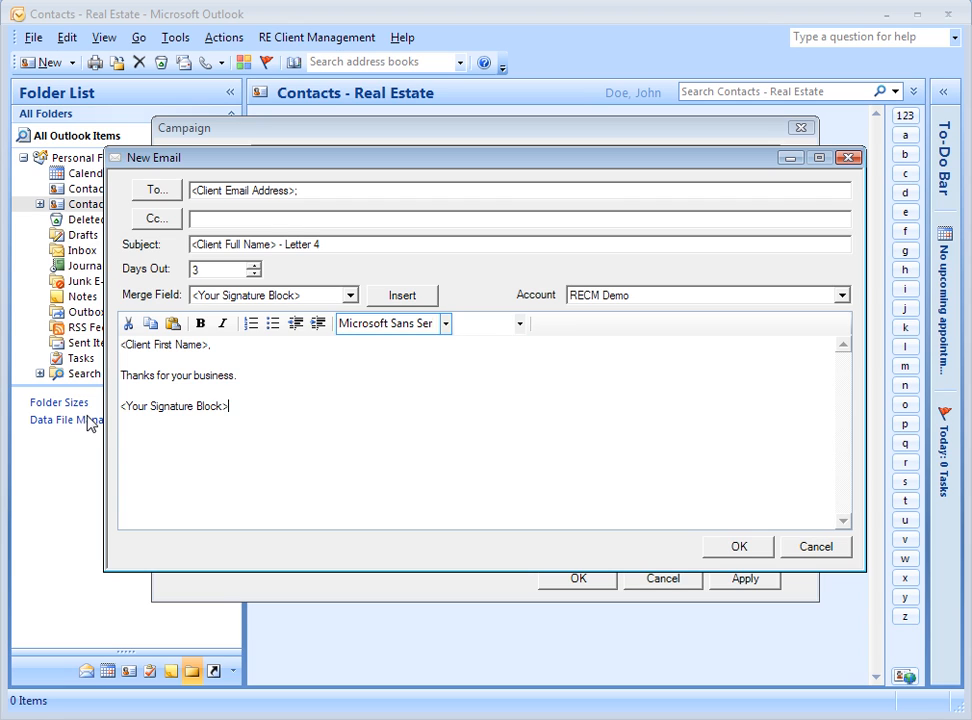
# - Select RECM Demo as the email's sending account and save the email to the campaign
pyautogui.click(843, 297)
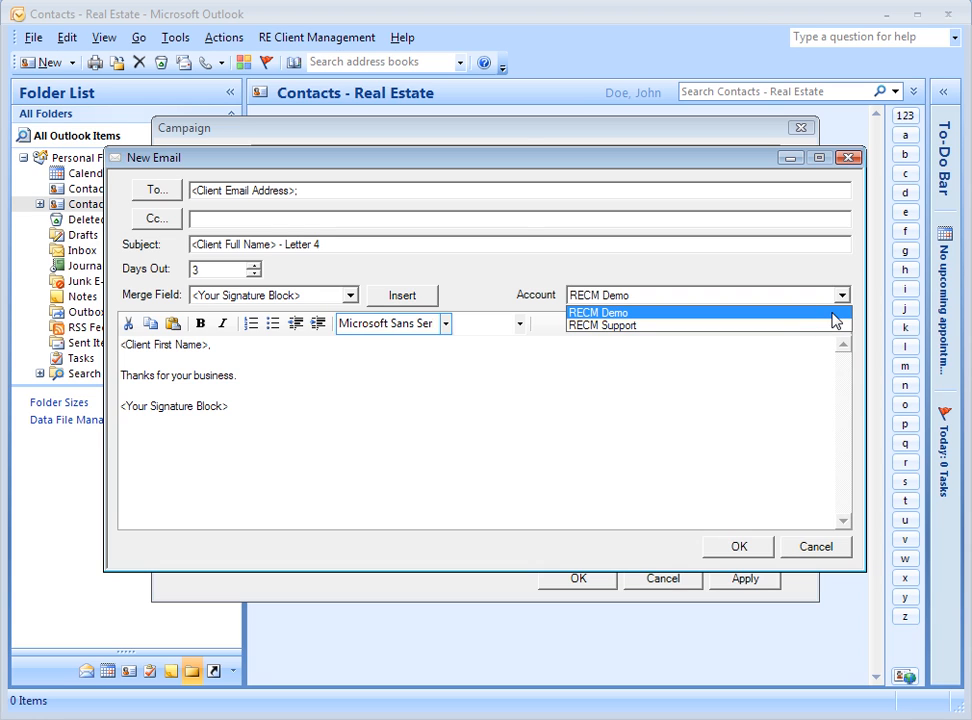
pyautogui.click(832, 312)
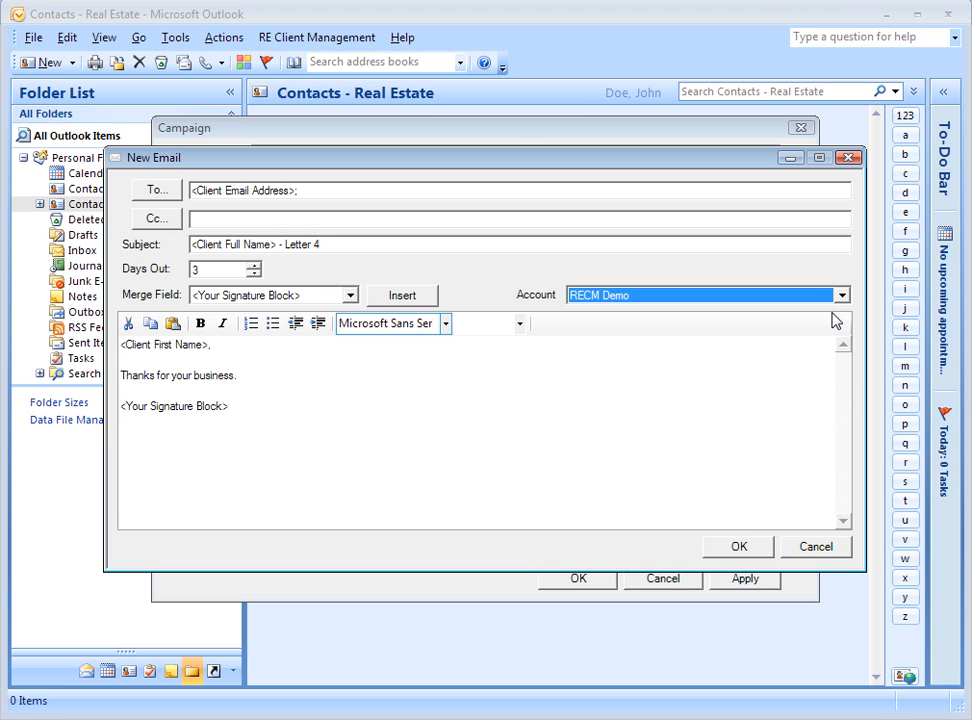
pyautogui.click(738, 547)
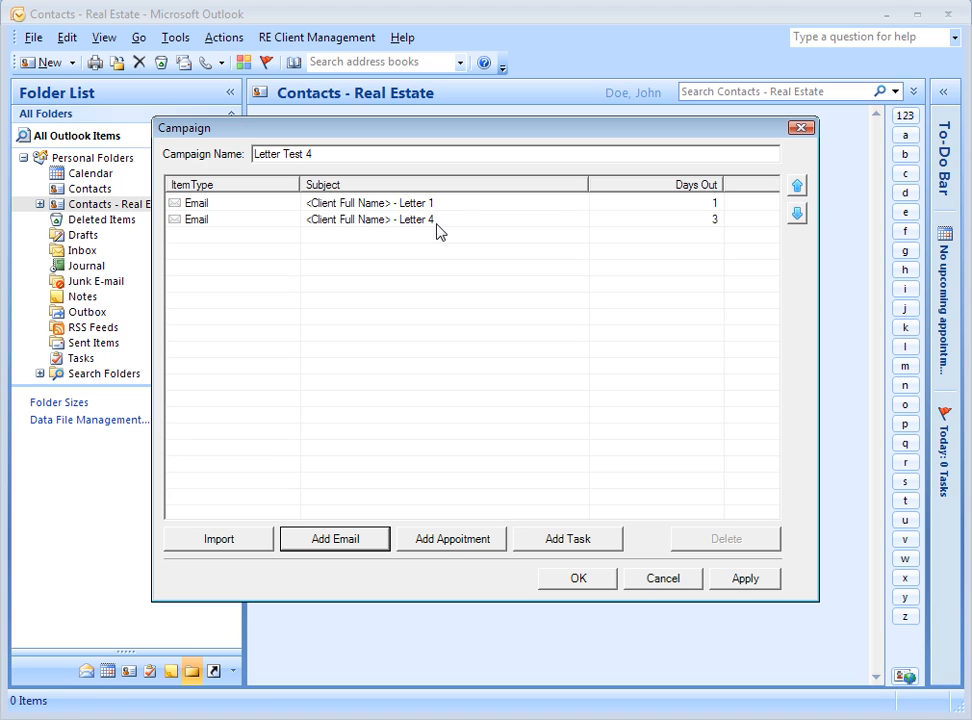
# - Add an appointment to the campaign with "Follow-up Call" after the client name in the subject
pyautogui.click(440, 541)
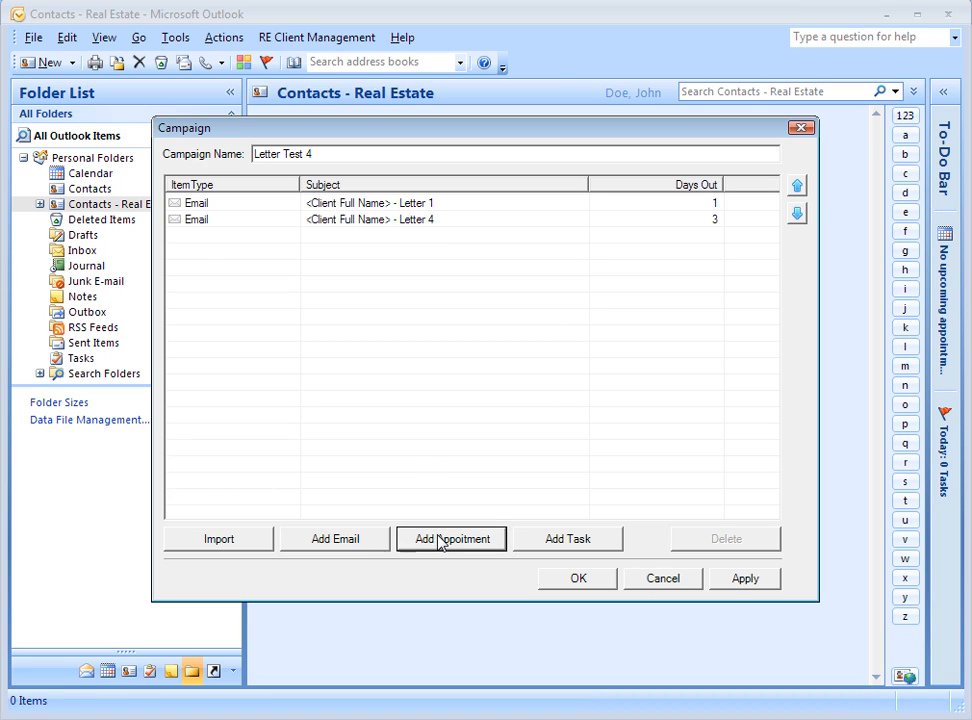
pyautogui.click(390, 197)
pyautogui.write('- ')
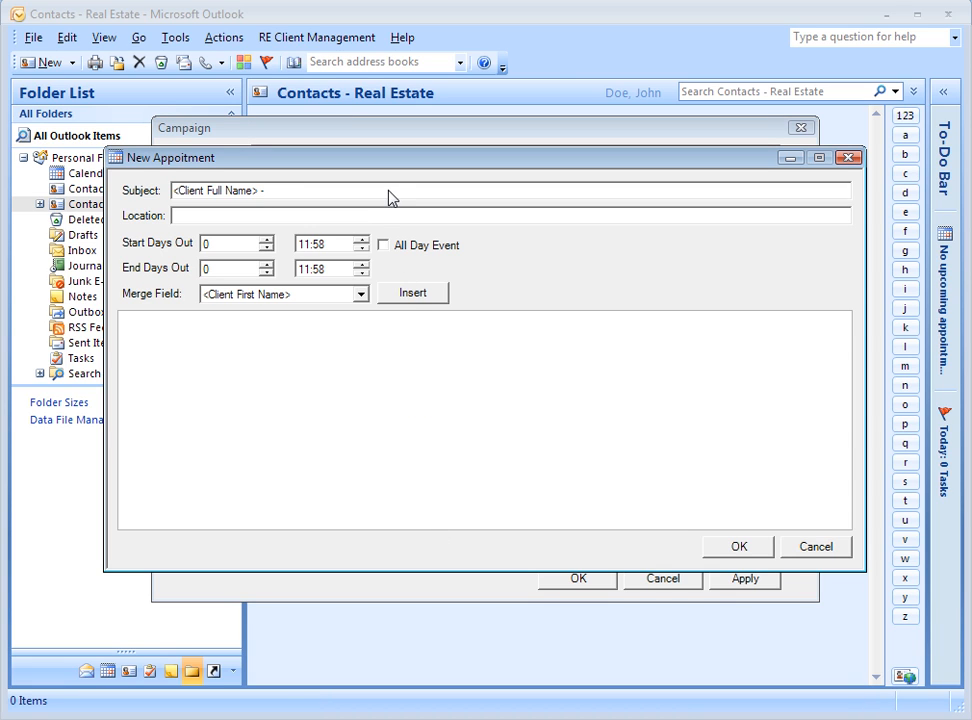
pyautogui.write('Follow-up Call')
# - Schedule the appointment to start and end 2 days out, from 12:00 to 12:15
pyautogui.click(267, 240)
pyautogui.click(266, 240)
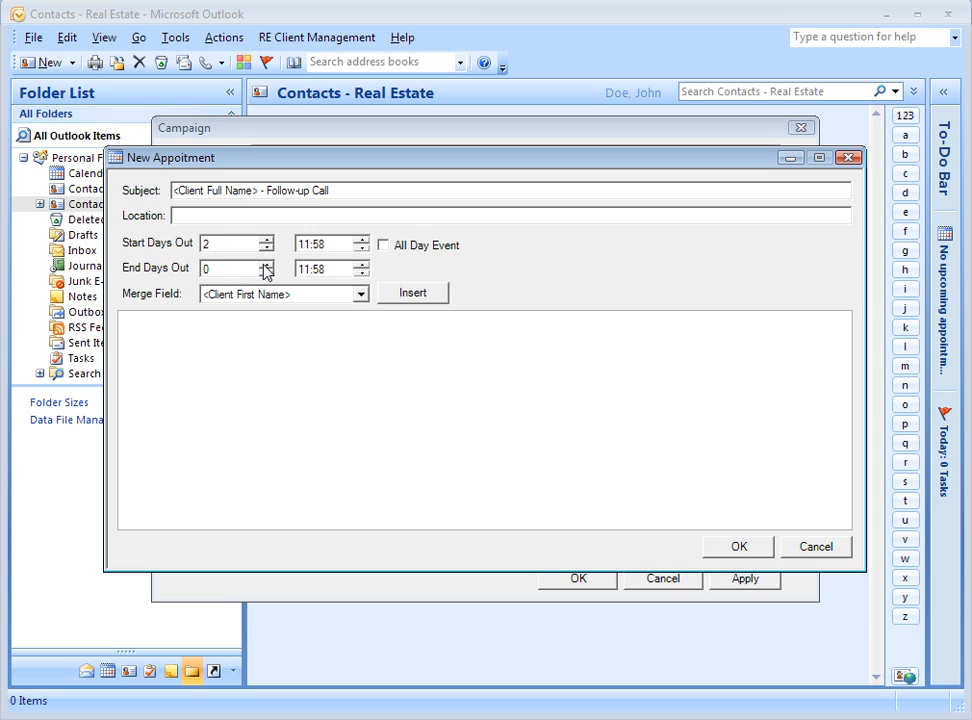
pyautogui.click(265, 265)
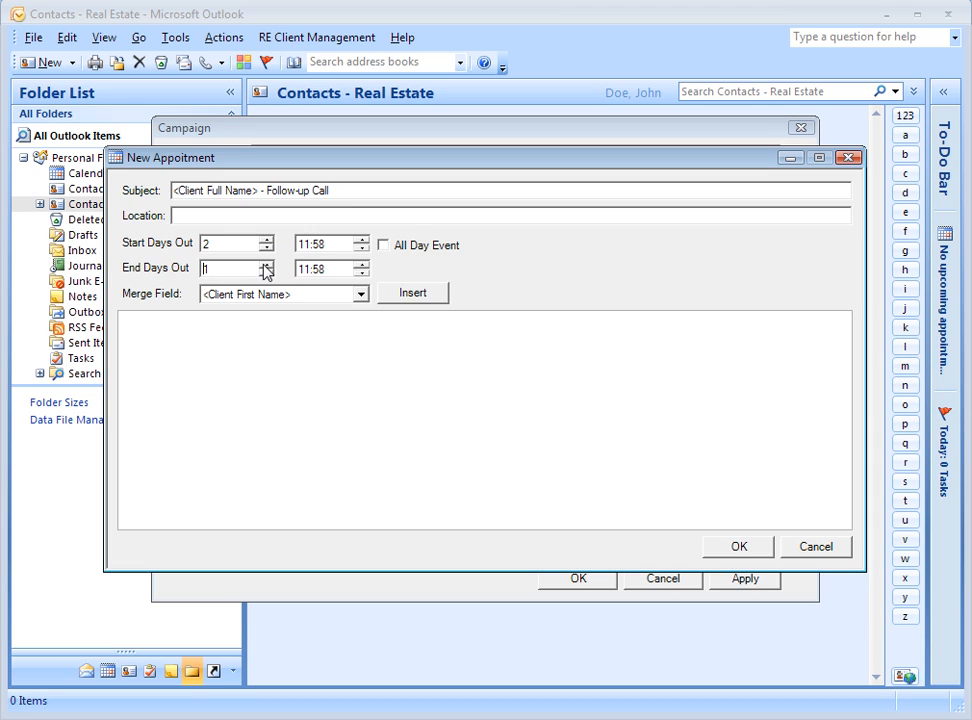
pyautogui.click(330, 248)
pyautogui.click(362, 239)
pyautogui.click(362, 239)
pyautogui.click(303, 246)
pyautogui.click(362, 240)
pyautogui.click(299, 270)
pyautogui.write('12')
pyautogui.write('0')
pyautogui.write('15')
# - Enter the appointment note "Follow up call with" plus the <Client And Spouse First Names> merge field, and save the appointment
pyautogui.click(317, 341)
pyautogui.write('Follow')
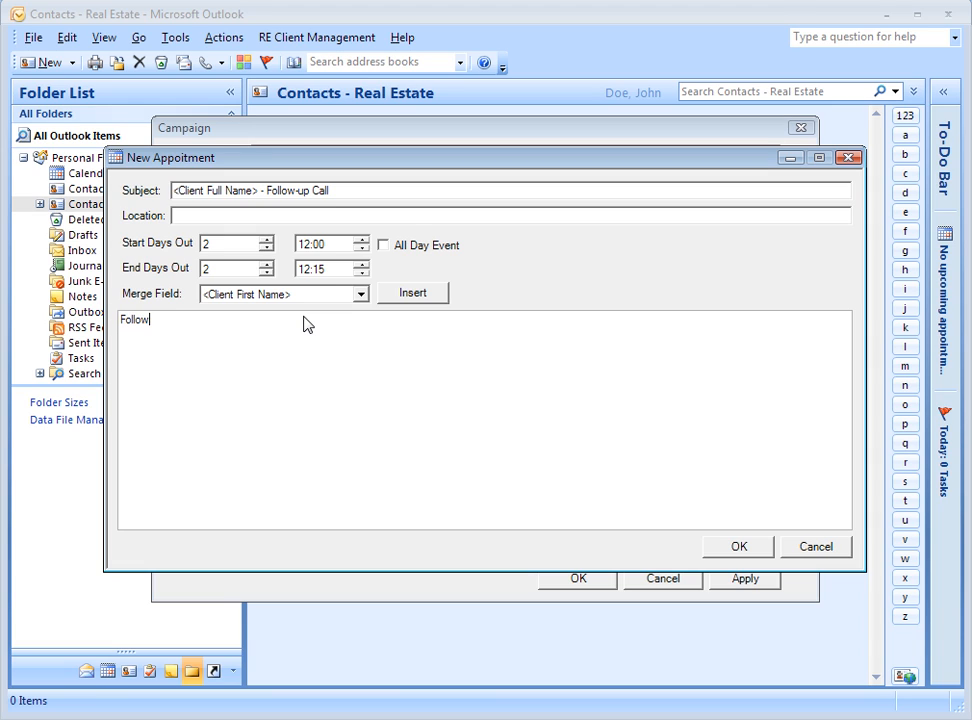
pyautogui.write(' up call with')
pyautogui.click(361, 295)
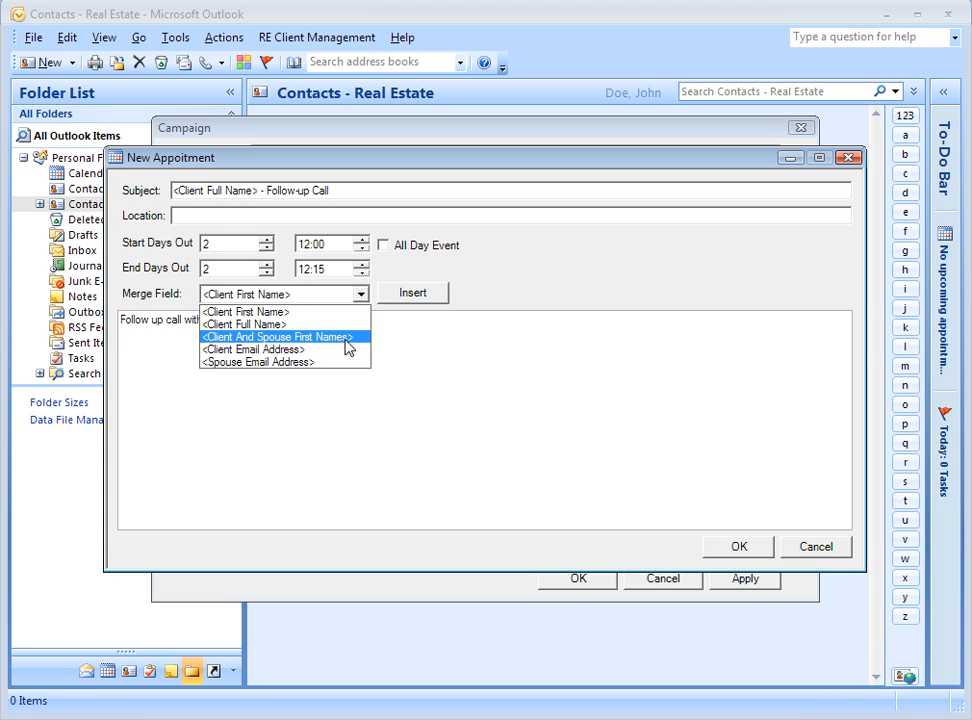
pyautogui.click(348, 338)
pyautogui.click(408, 297)
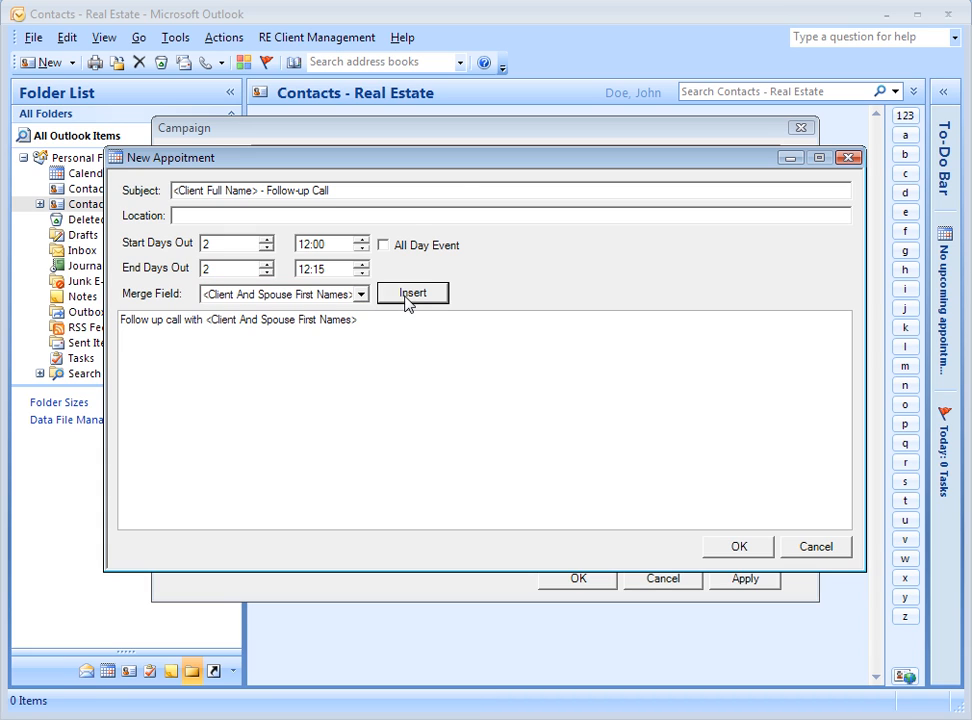
pyautogui.click(742, 552)
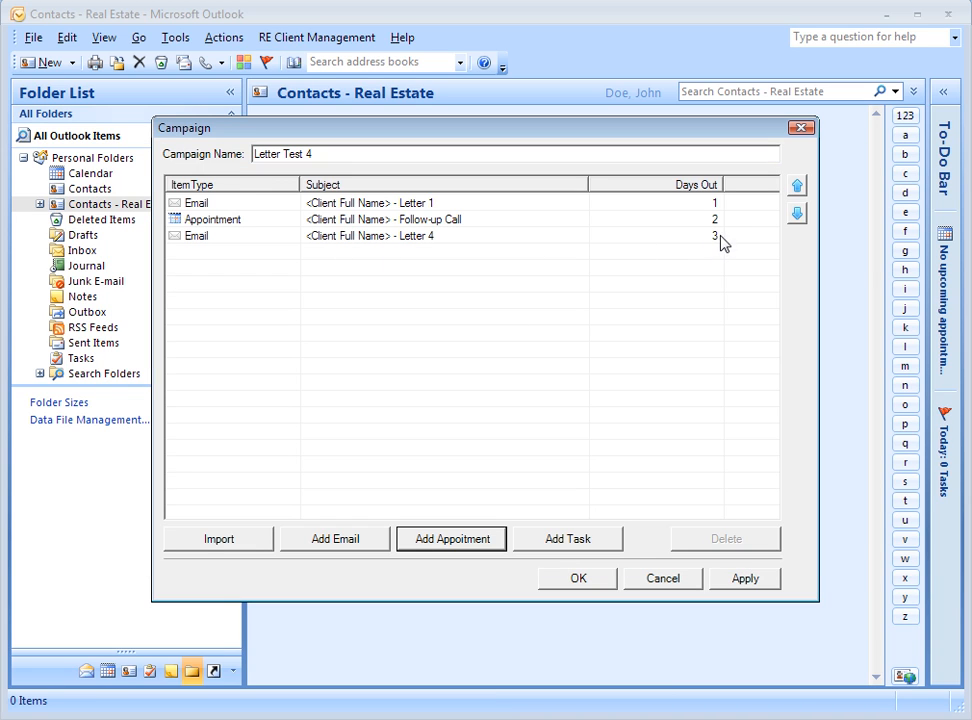
# - Add a task to the campaign with "Thank you Card" after the client name in the subject
pyautogui.click(585, 549)
pyautogui.click(357, 196)
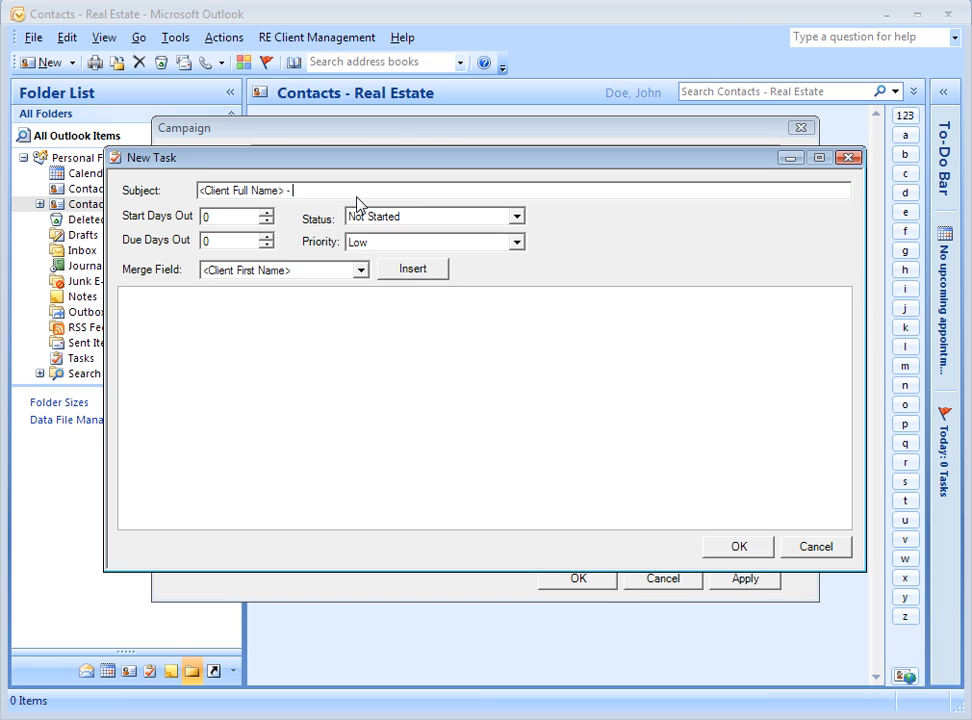
pyautogui.write('Thank you Card')
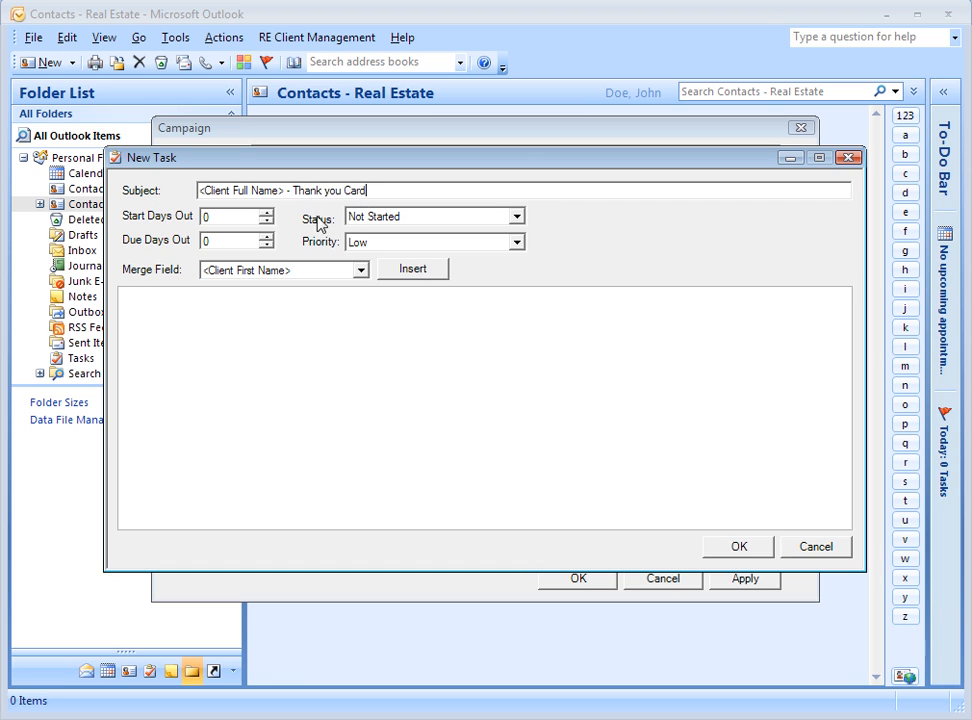
# - Compose the task note "<Client And Spouse First Names>: Send a thank you card", using the merge field for the names
pyautogui.click(179, 342)
pyautogui.write('Send')
pyautogui.click(361, 271)
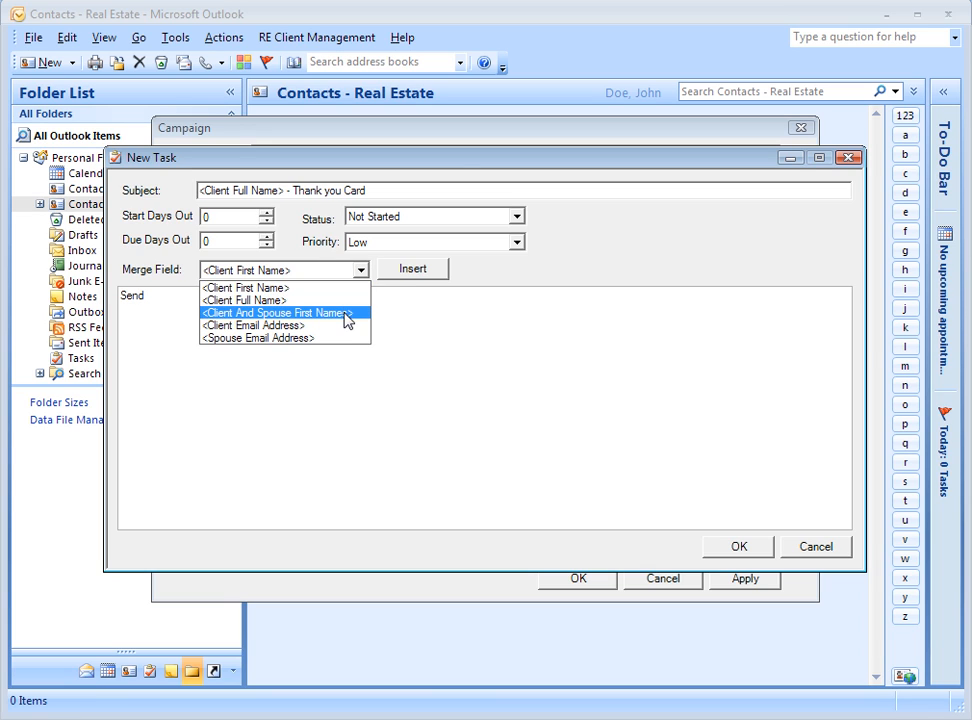
pyautogui.click(345, 313)
pyautogui.click(443, 273)
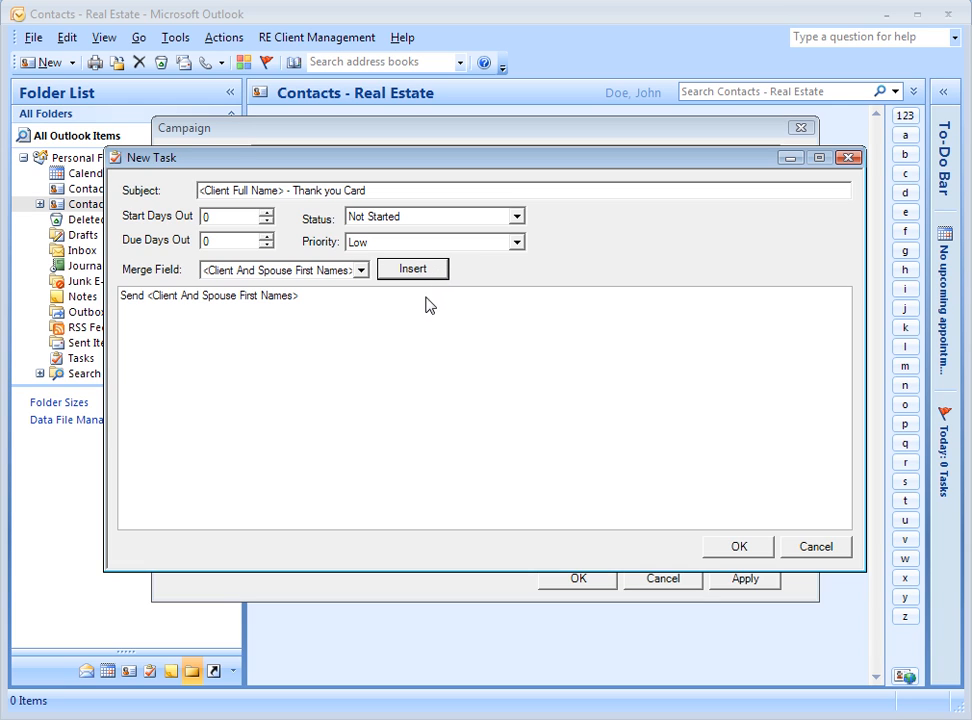
pyautogui.click(424, 276)
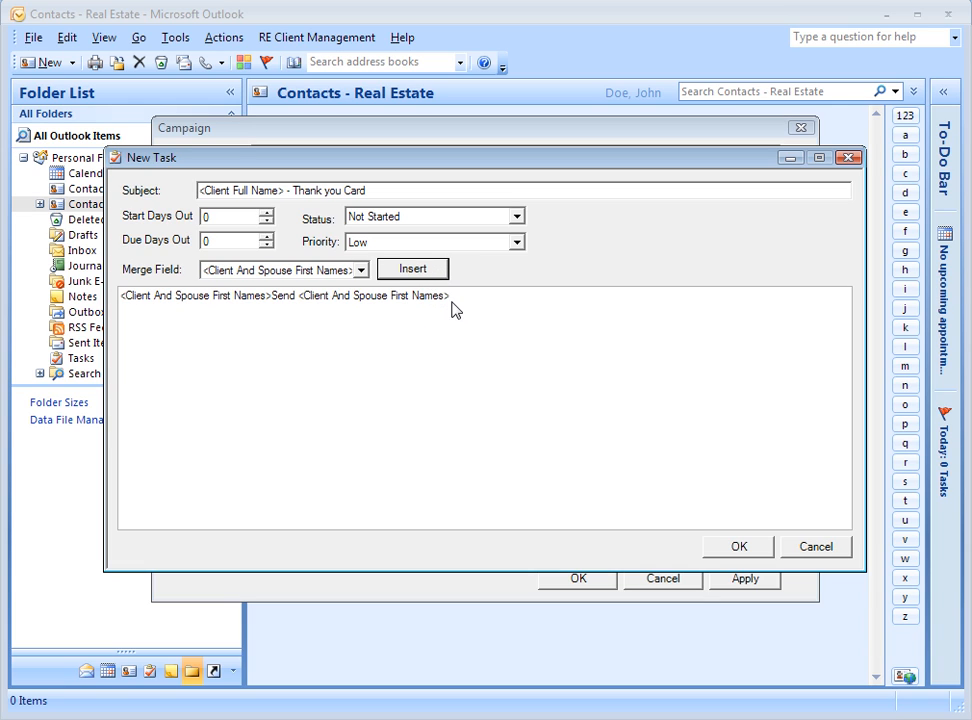
pyautogui.moveTo(456, 312); pyautogui.dragTo(300, 304)
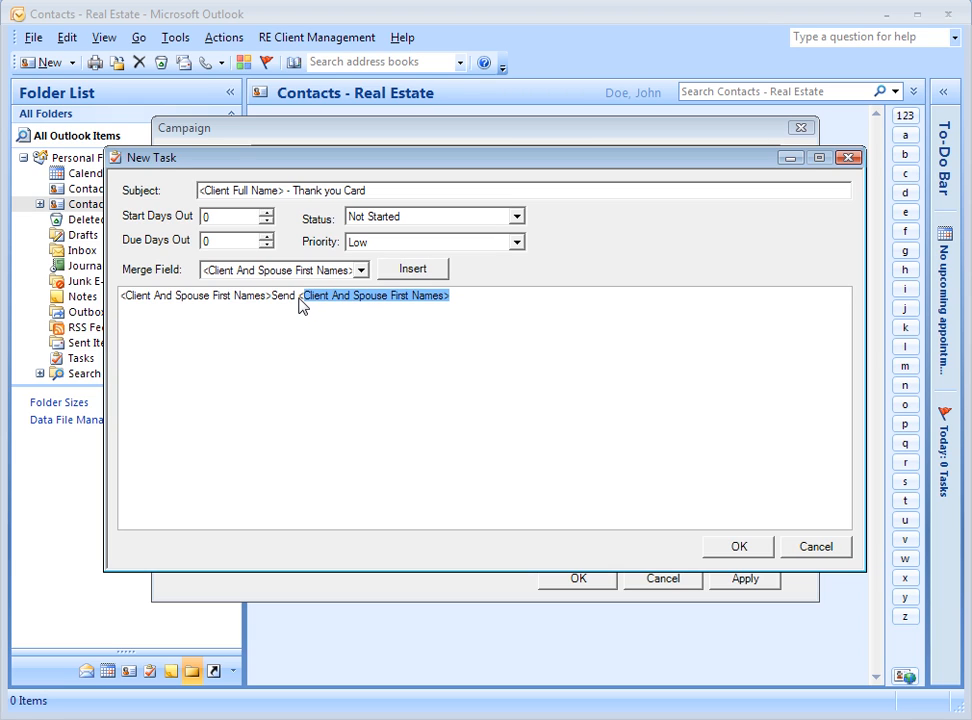
pyautogui.press('Delete')
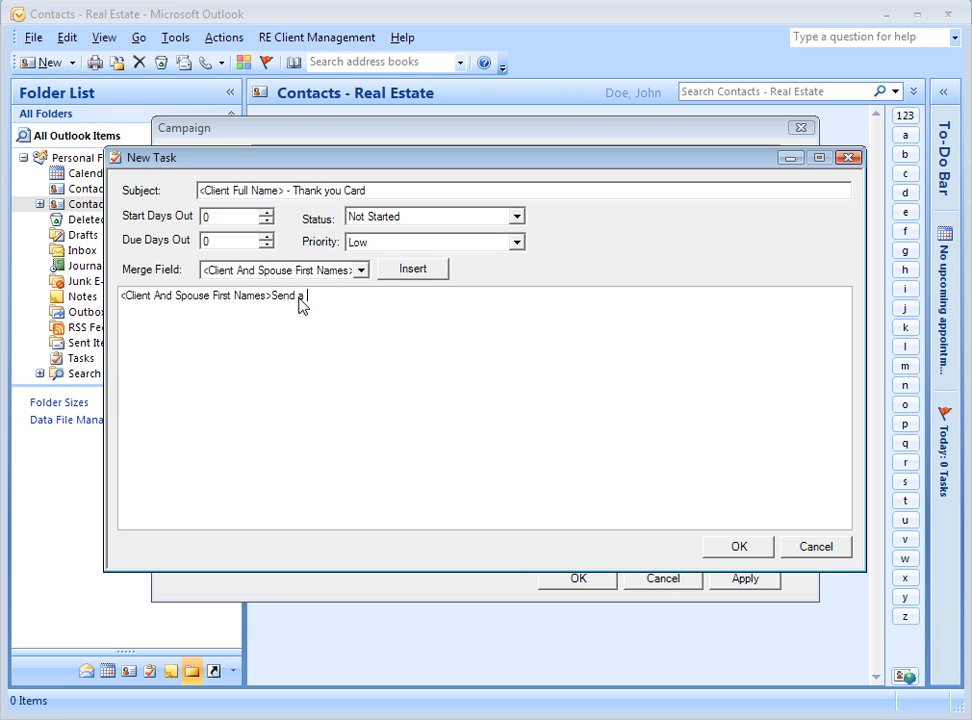
pyautogui.write('a thank you card')
pyautogui.click(270, 296)
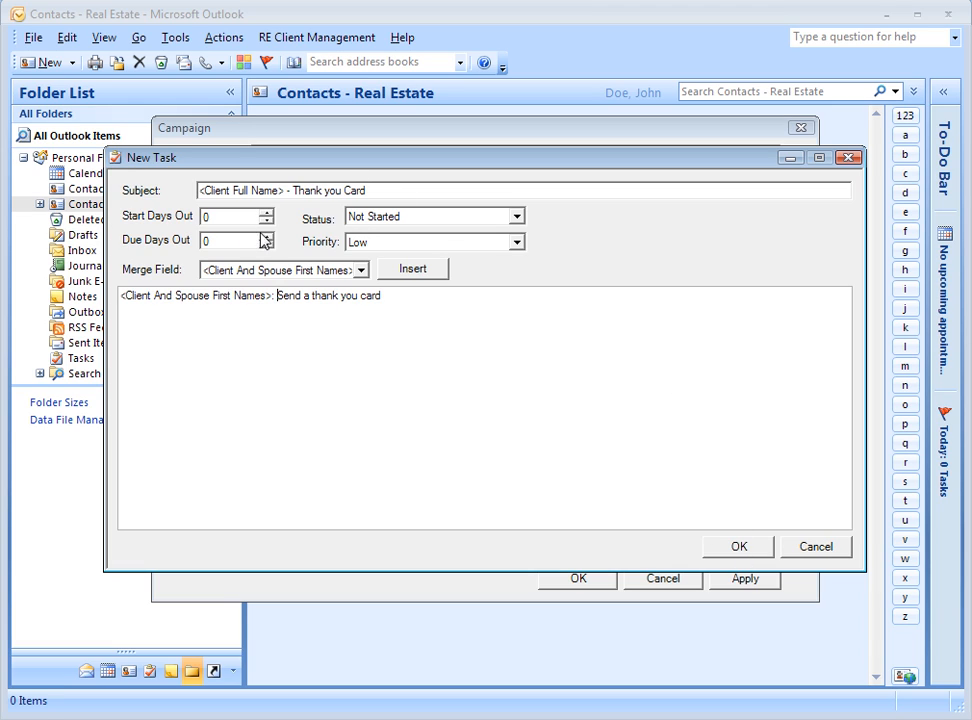
# - Set the task's start and due days out to 10 and its priority to Normal, and save the task
pyautogui.write('1')
pyautogui.click(204, 241)
pyautogui.write('1')
pyautogui.click(516, 243)
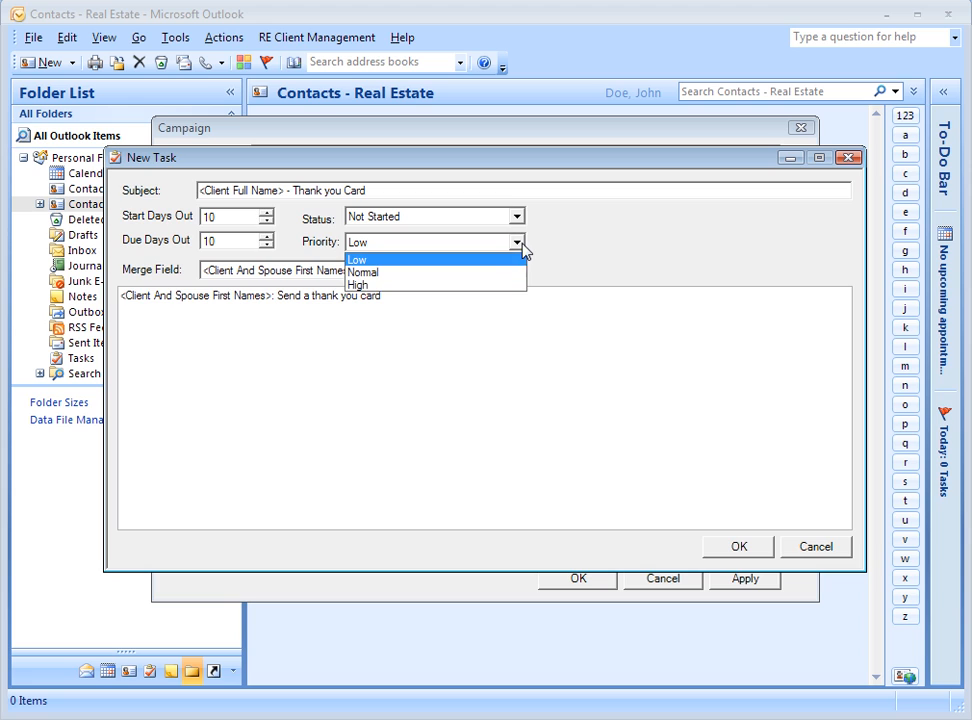
pyautogui.click(502, 273)
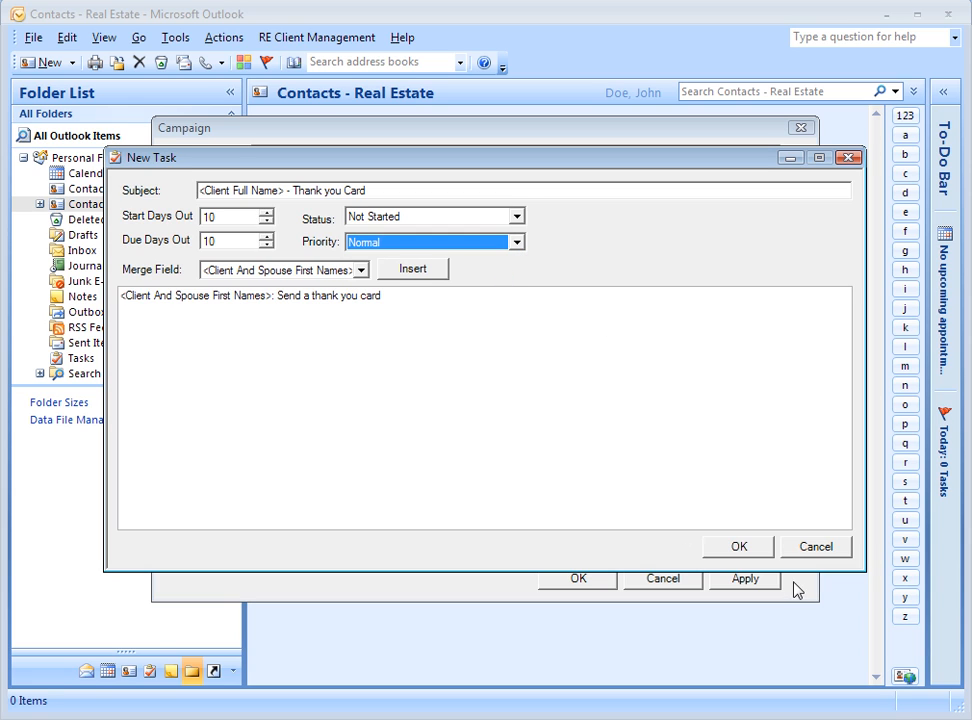
pyautogui.click(739, 548)
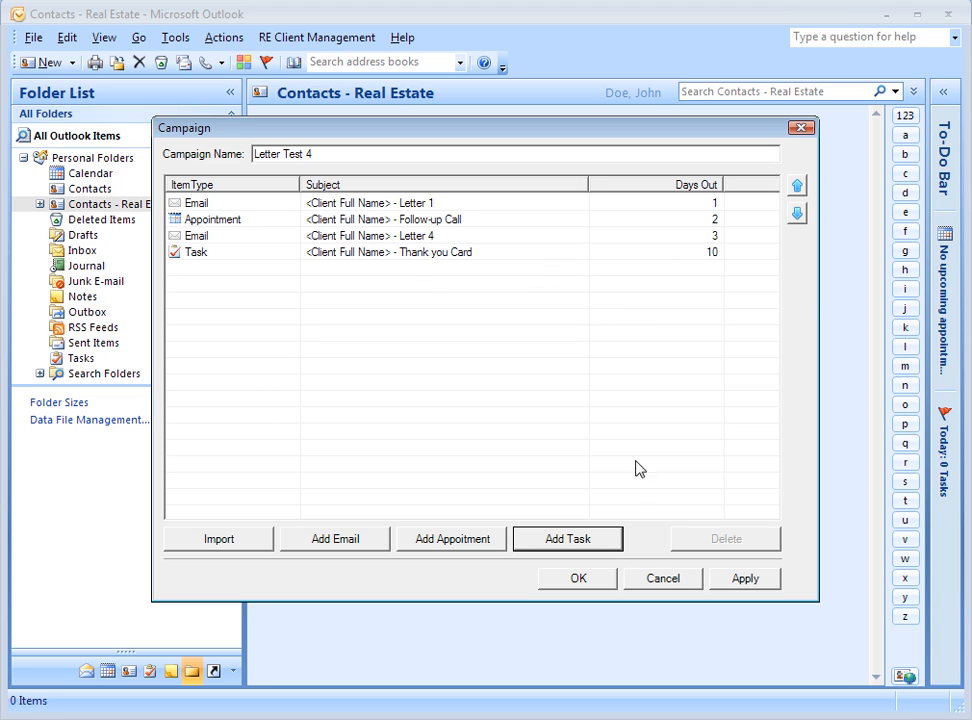
# - Save the Letter Test 4 campaign and close the list of campaigns
pyautogui.click(595, 583)
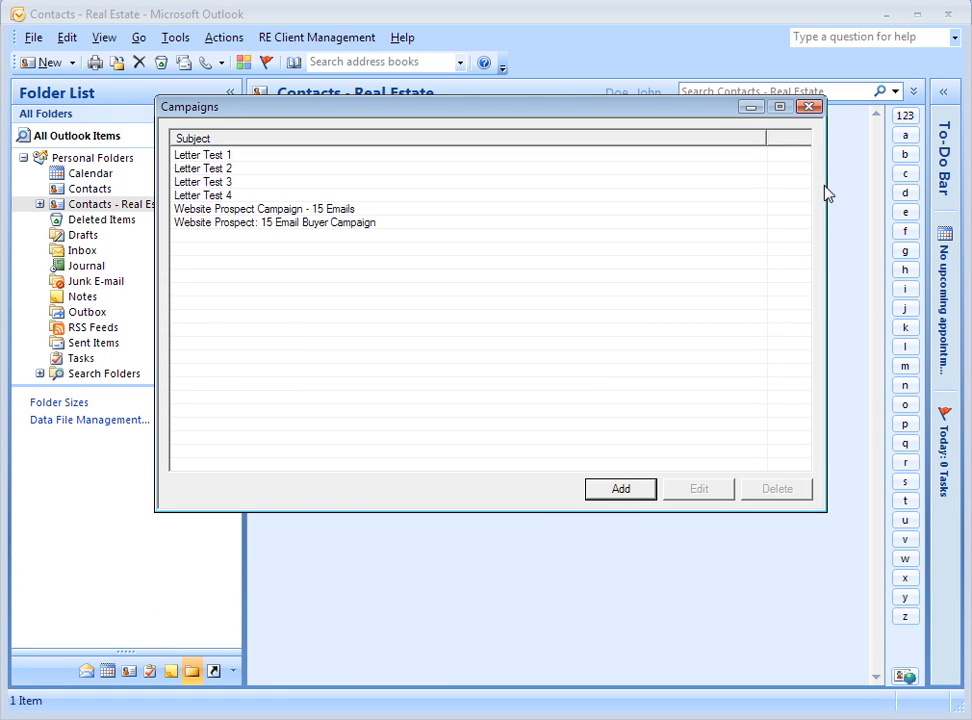
pyautogui.click(809, 106)
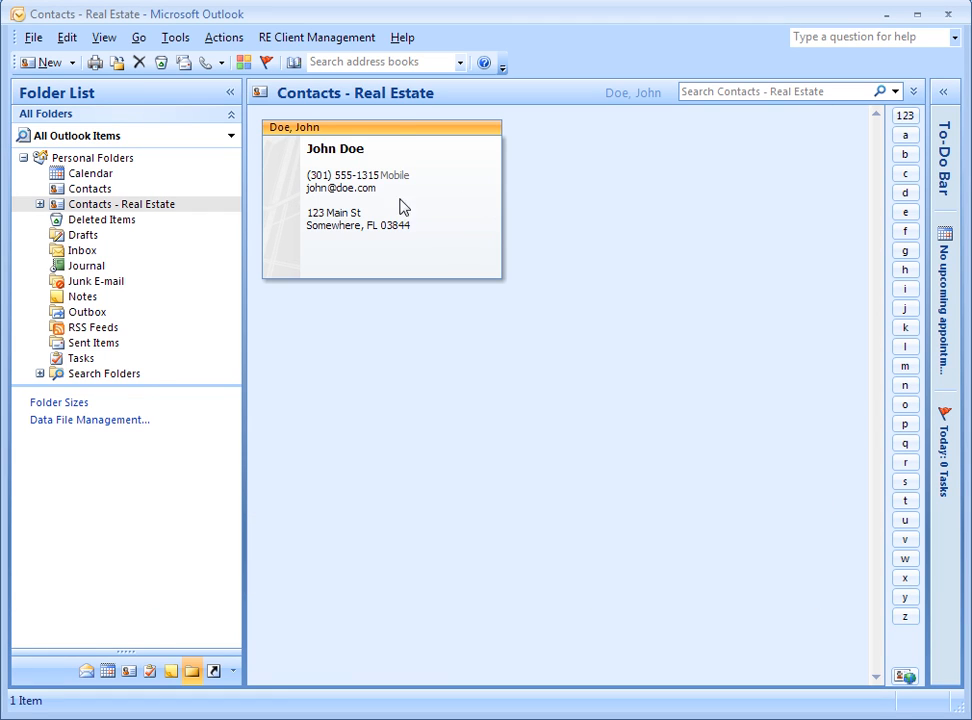
# - Assign the Letter Test 4 campaign to the client in the real estate contacts, and save and close the record
pyautogui.doubleClick(393, 139)
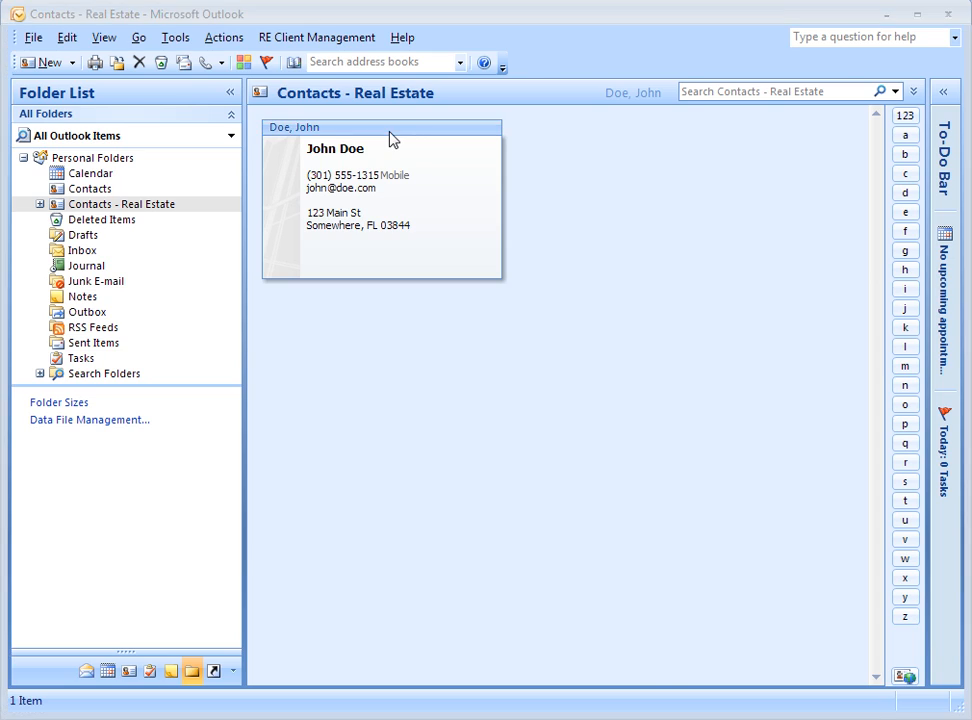
pyautogui.click(322, 350)
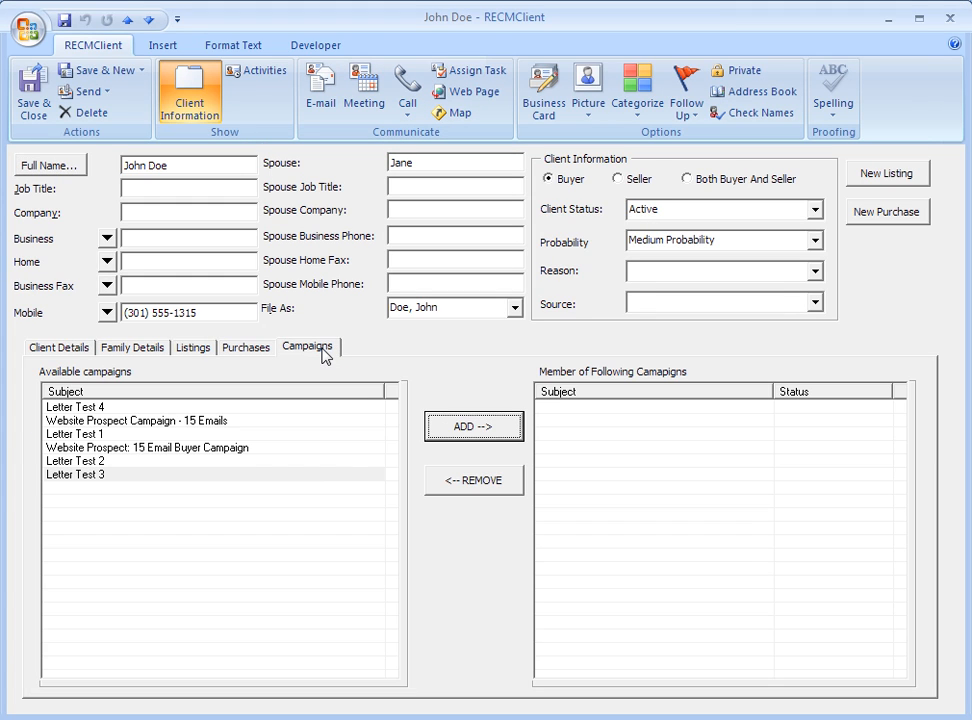
pyautogui.click(147, 408)
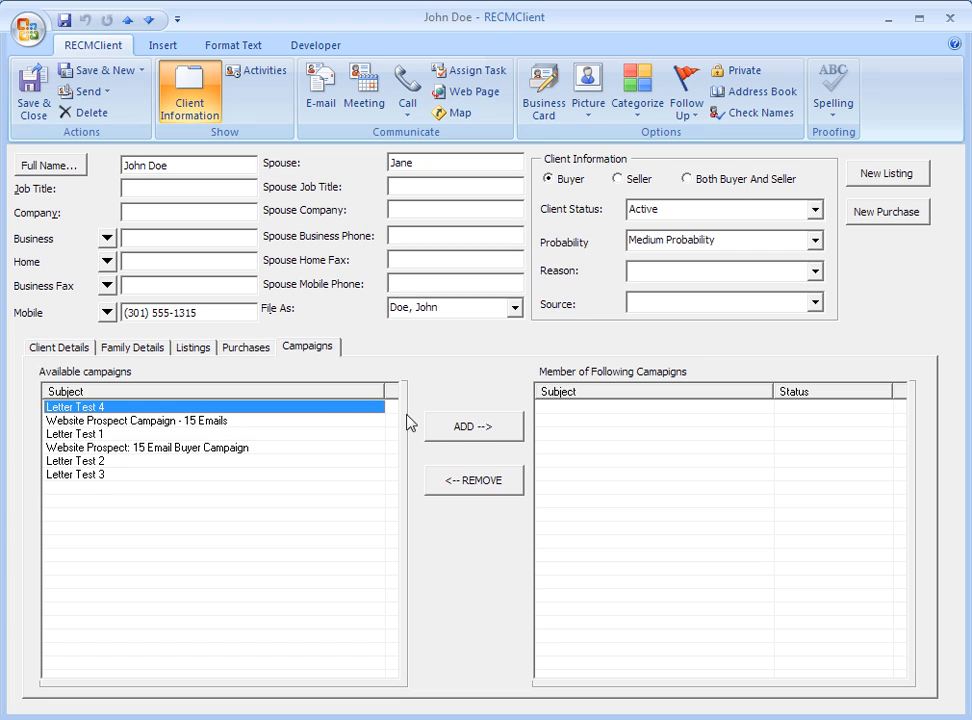
pyautogui.click(462, 430)
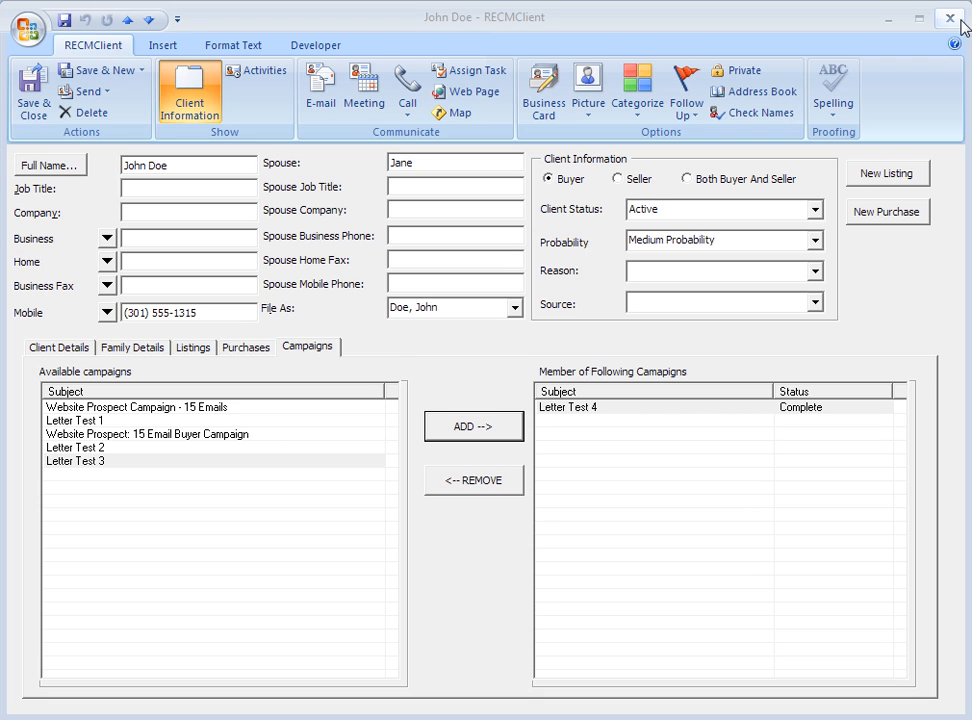
pyautogui.click(33, 97)
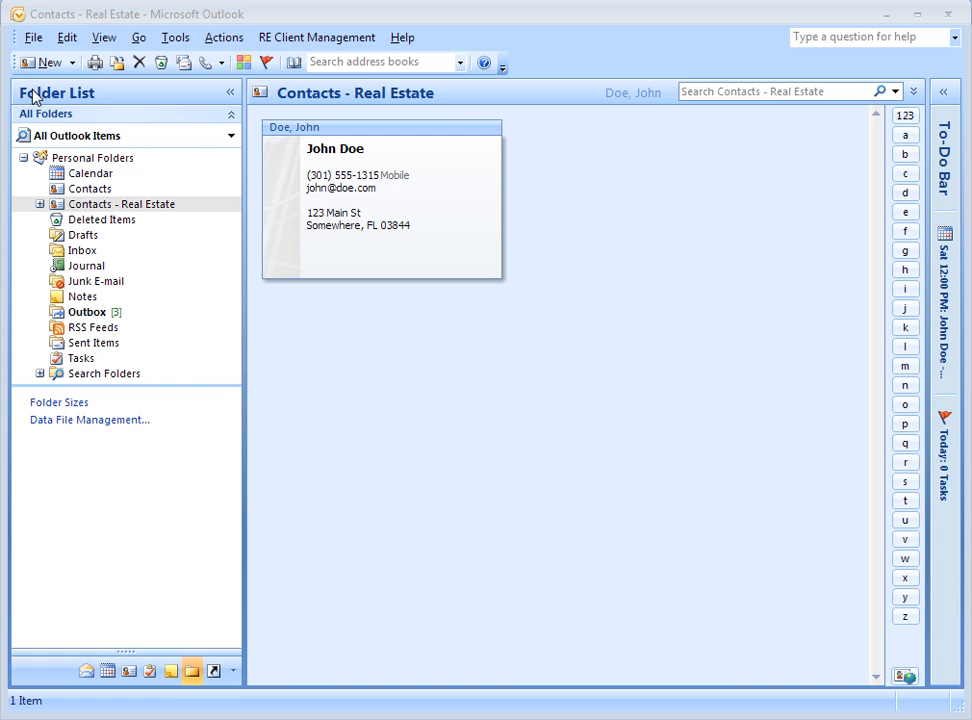
# - View the Outbox messages and remove the Defer Until column from the message list
pyautogui.click(88, 312)
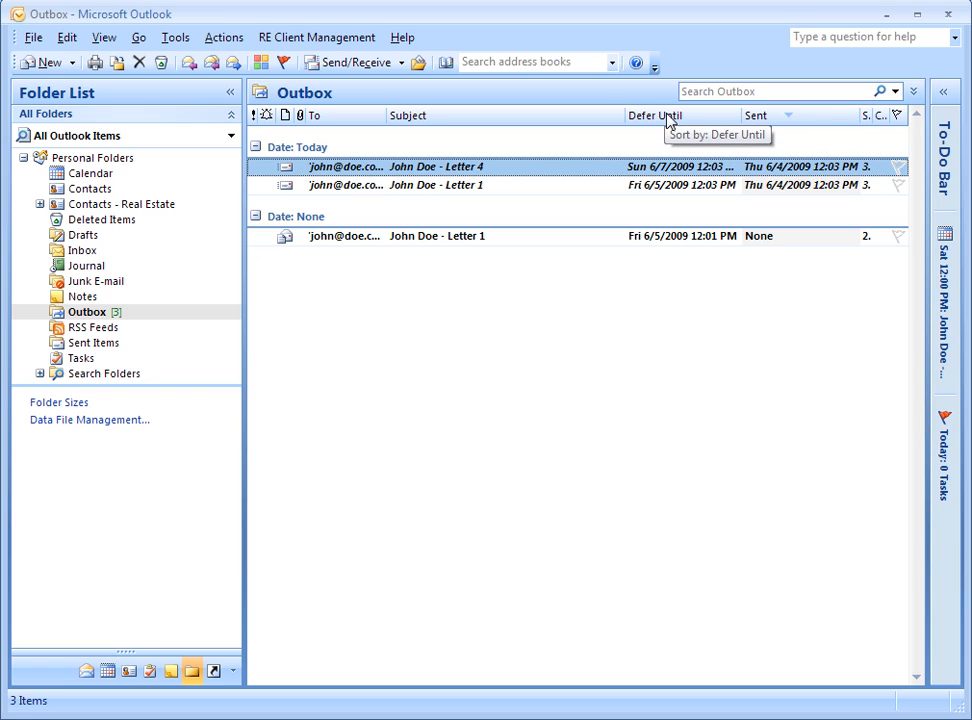
pyautogui.moveTo(668, 120); pyautogui.dragTo(617, 440)
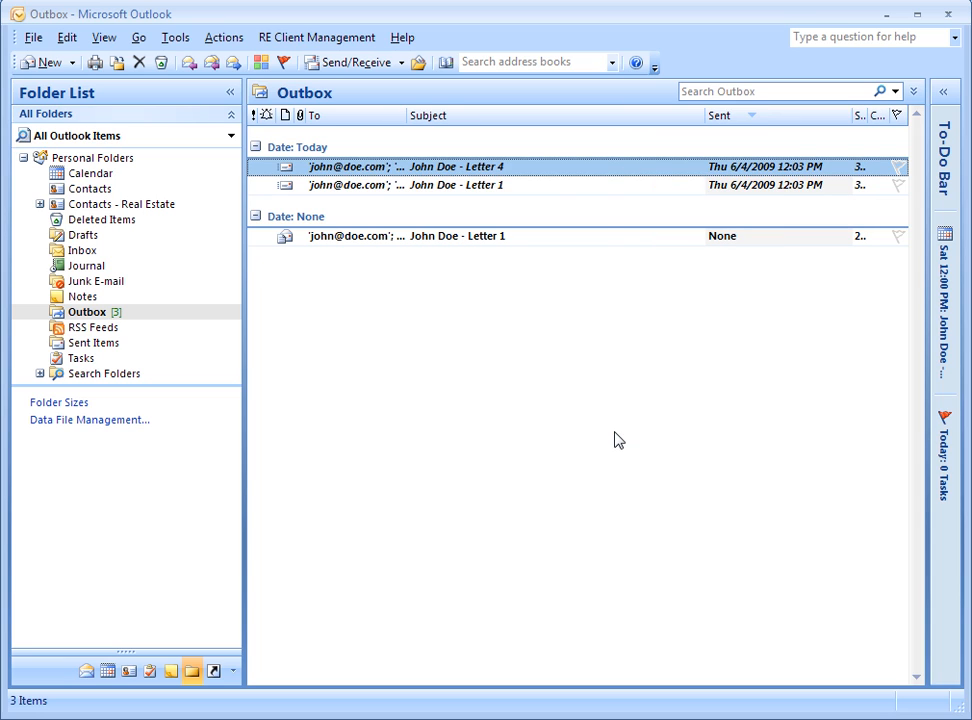
# - Add the Defer Until field from All Mail fields as a column after Sent in the Outbox list
pyautogui.rightClick(587, 120)
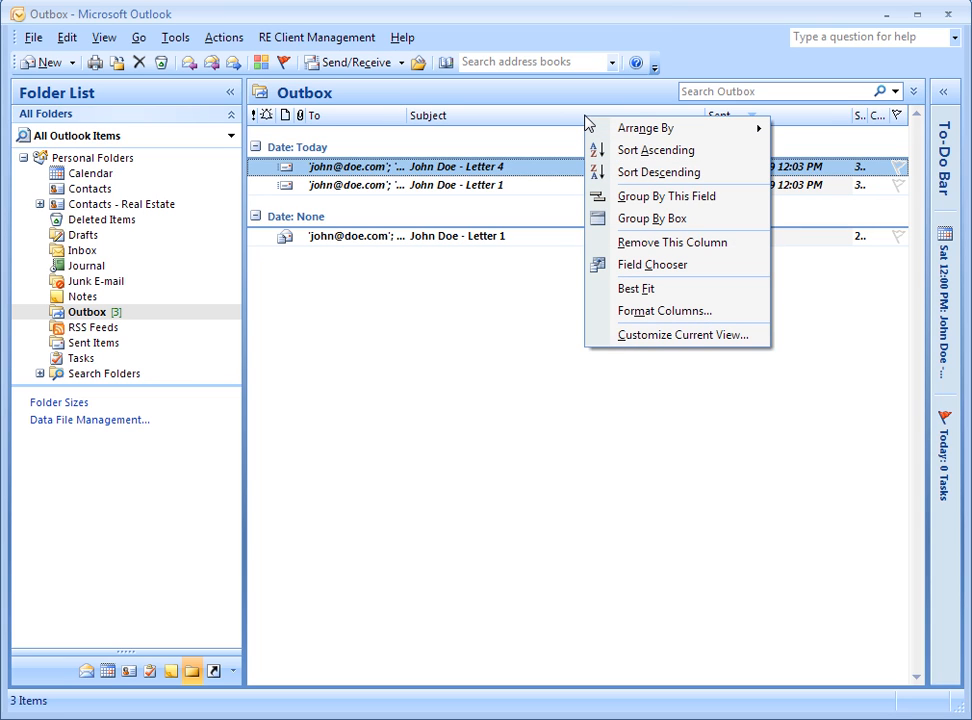
pyautogui.click(646, 270)
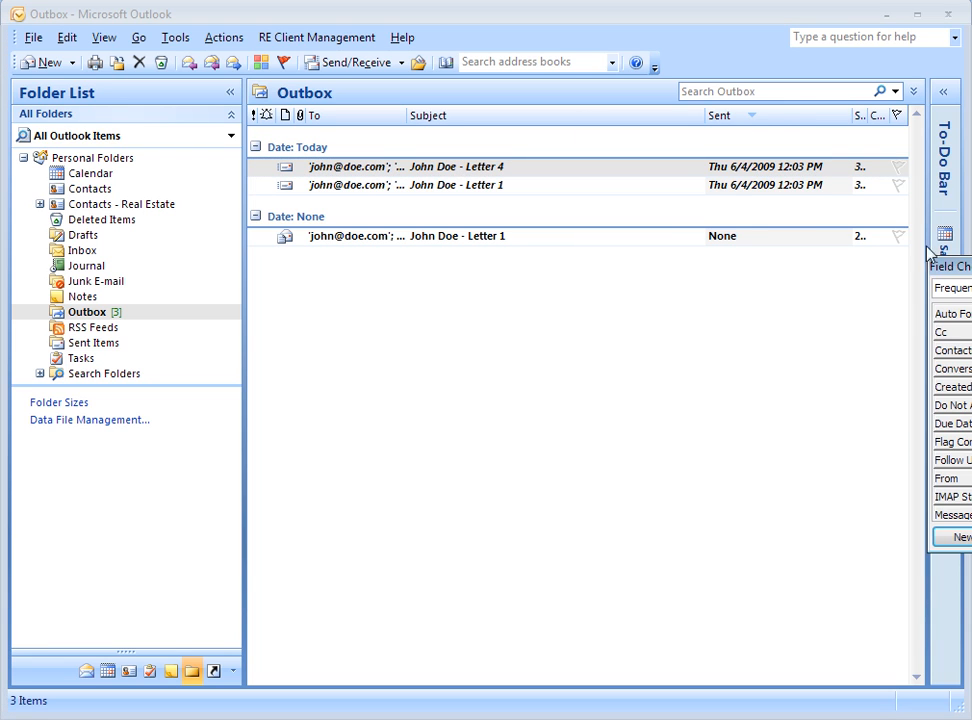
pyautogui.moveTo(971, 265); pyautogui.dragTo(821, 298)
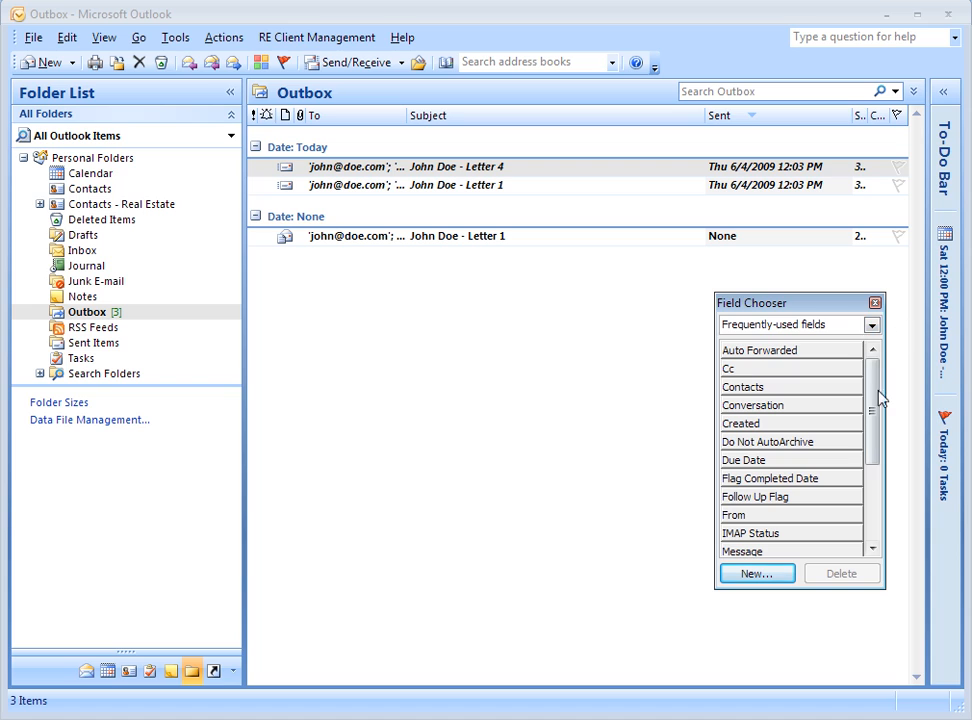
pyautogui.click(872, 325)
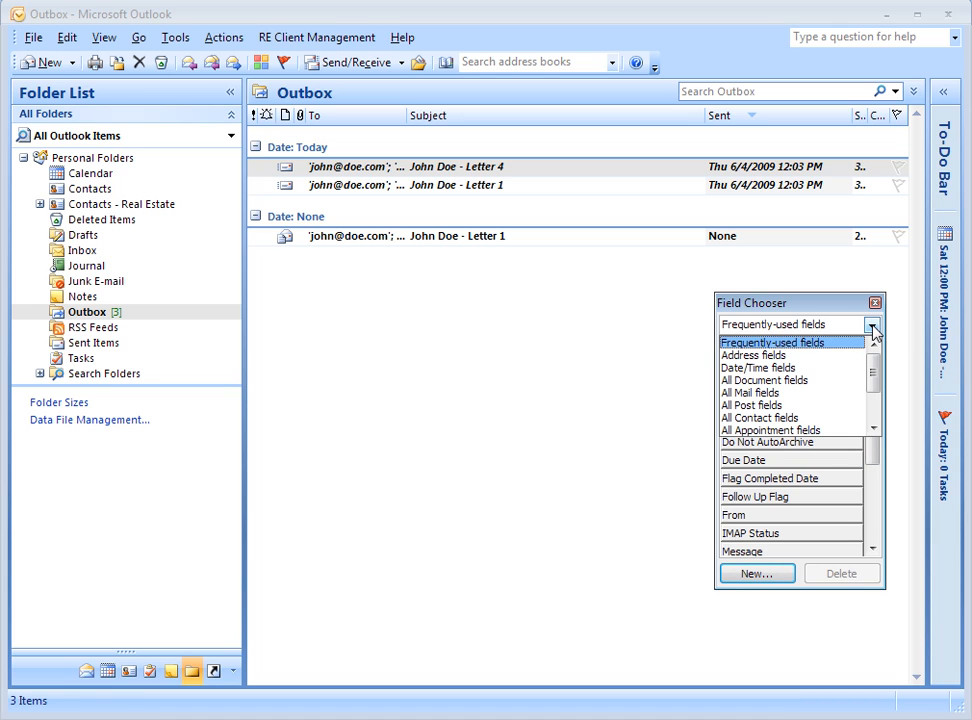
pyautogui.click(831, 393)
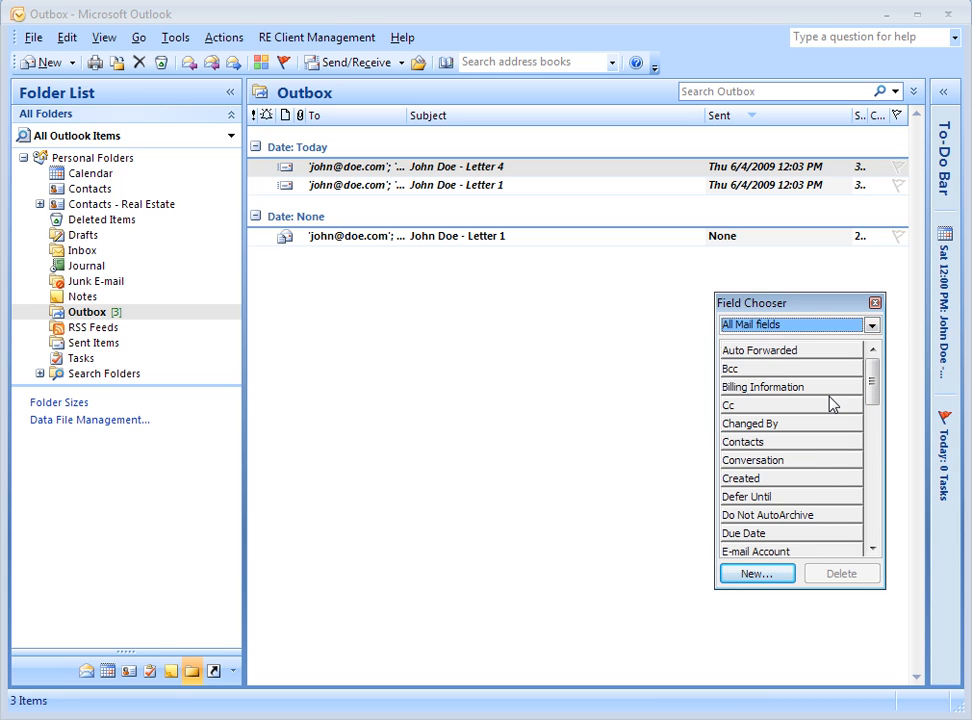
pyautogui.click(775, 497)
pyautogui.moveTo(777, 503); pyautogui.dragTo(765, 130)
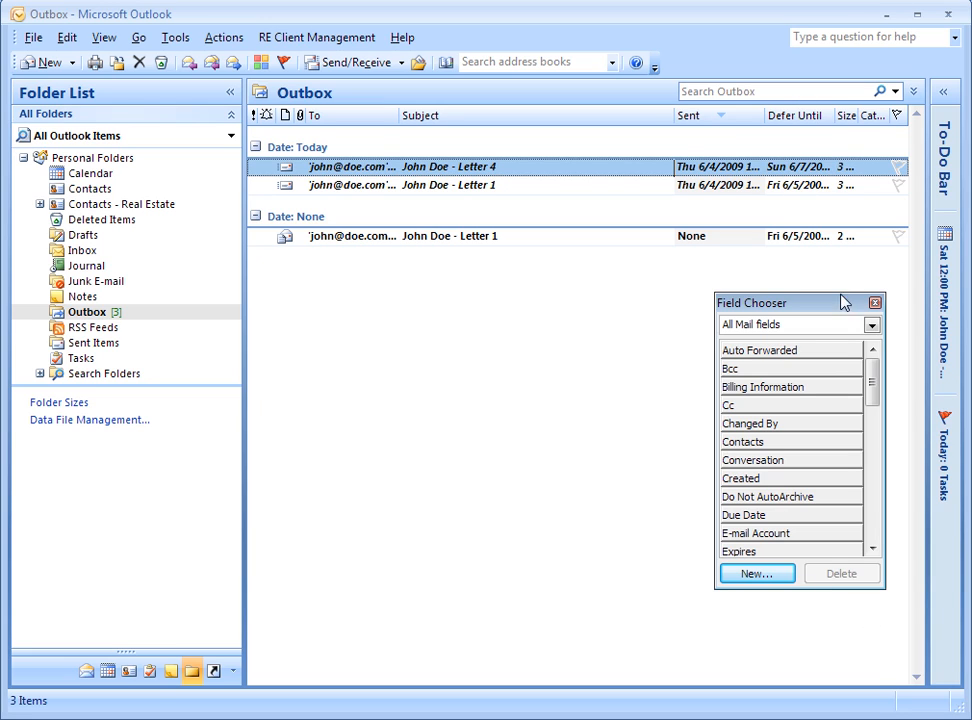
pyautogui.click(875, 304)
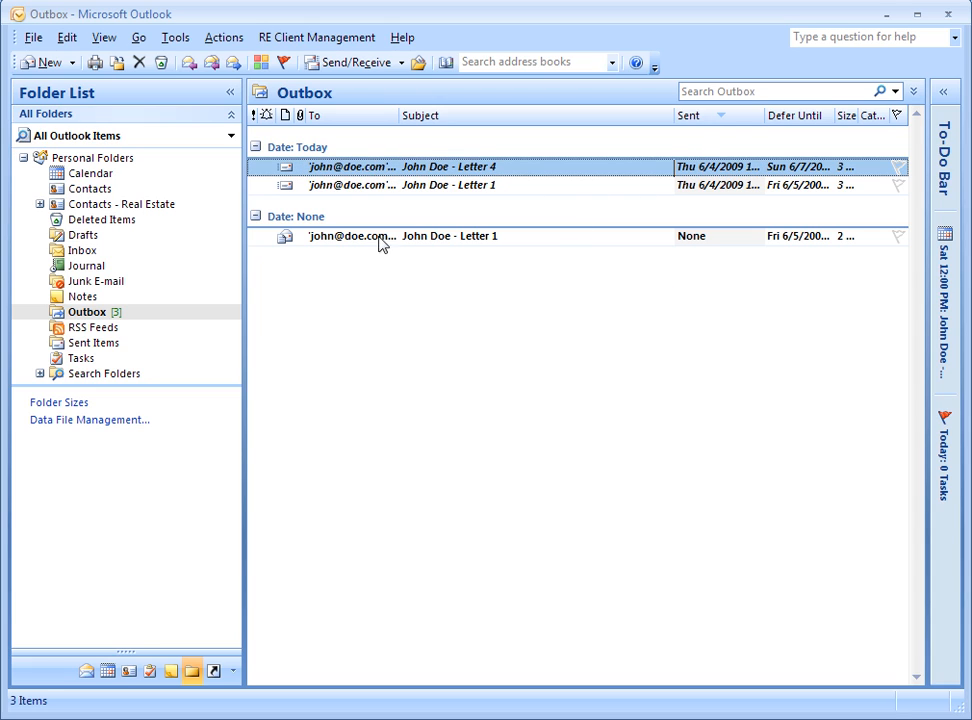
# - Expand the To-Do Bar, open the client's Thank you Card task to review its dates and note, and close it
pyautogui.click(942, 98)
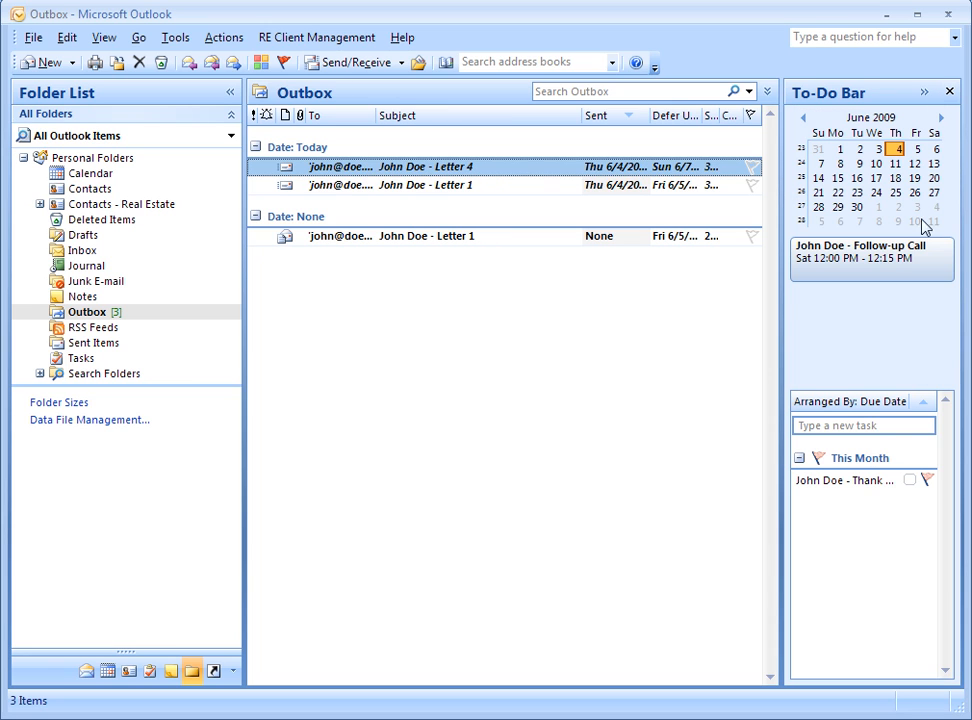
pyautogui.doubleClick(866, 484)
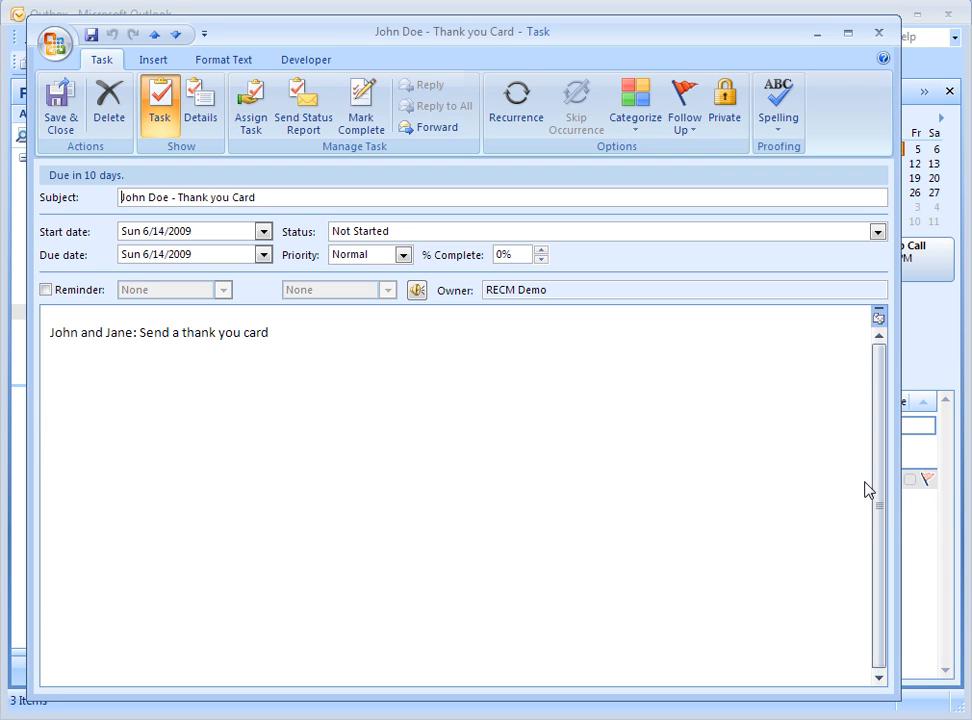
pyautogui.click(880, 35)
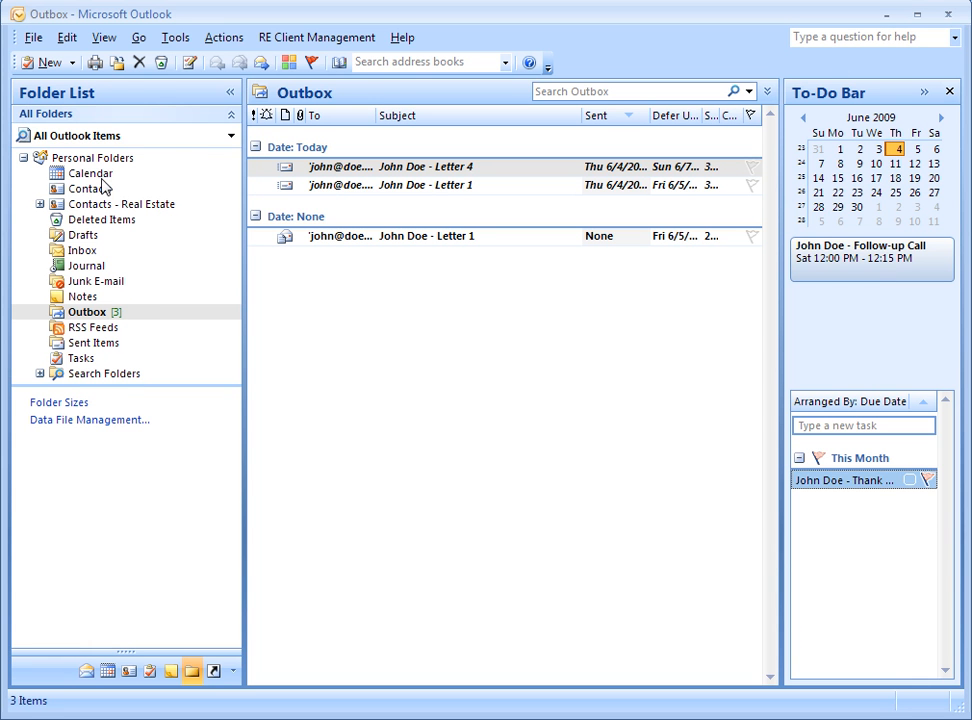
# - Find the client's Follow-up Call appointment on June 6, 2009 in the calendar's month view, review its details, and close it
pyautogui.click(95, 173)
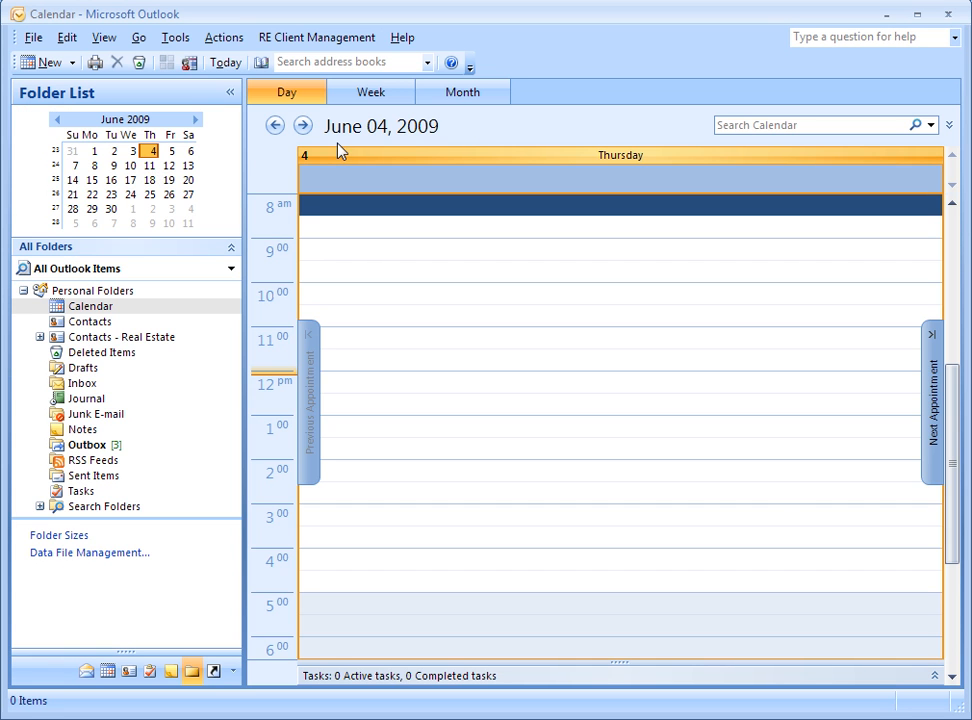
pyautogui.click(470, 98)
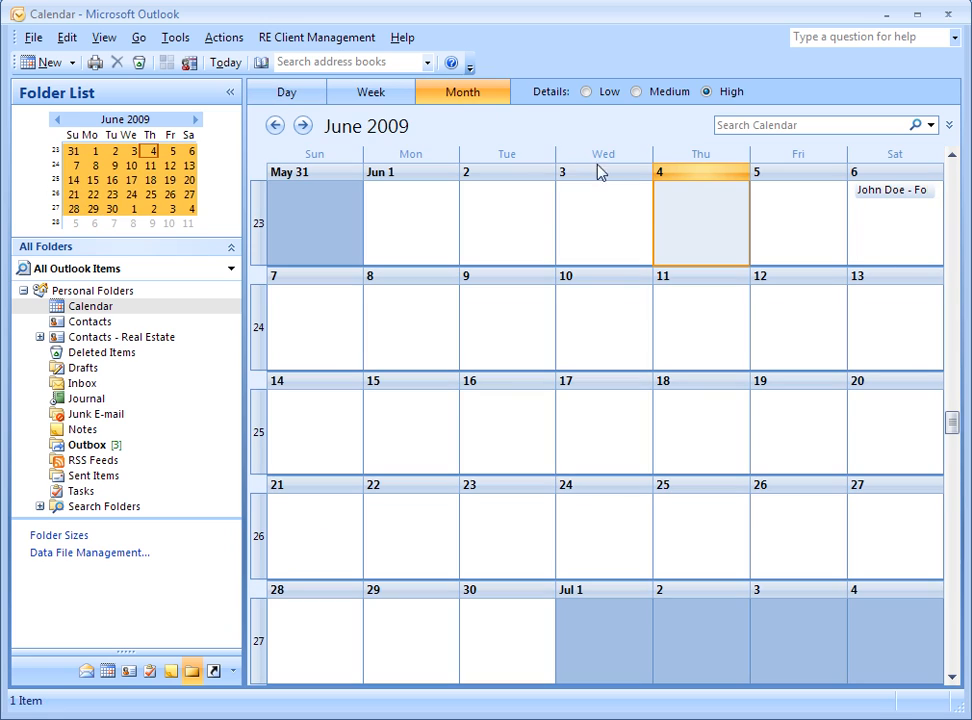
pyautogui.click(884, 180)
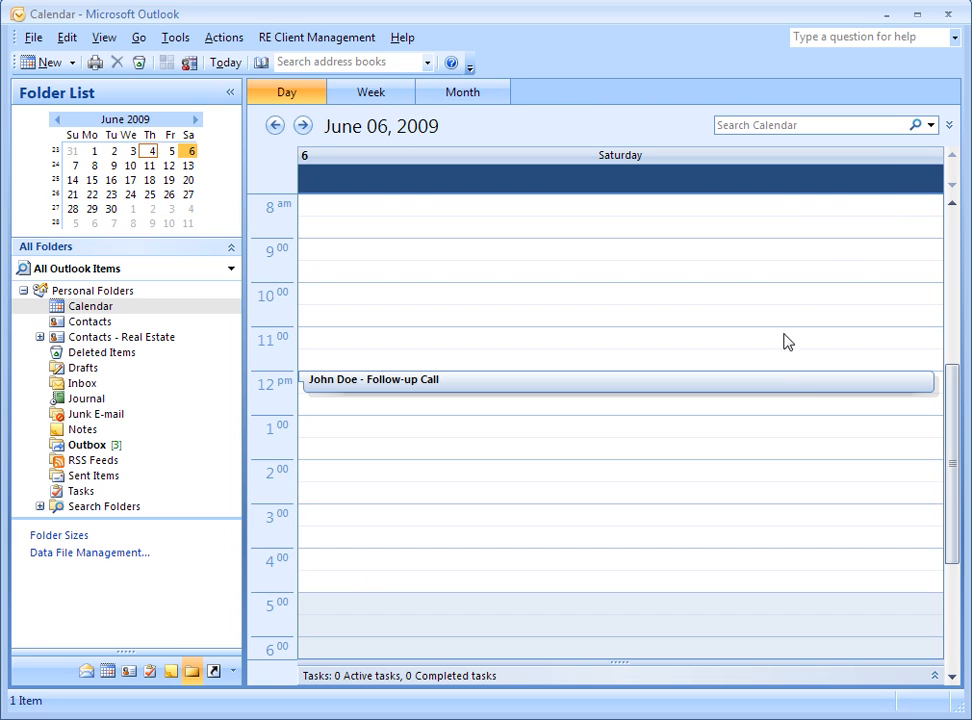
pyautogui.doubleClick(781, 389)
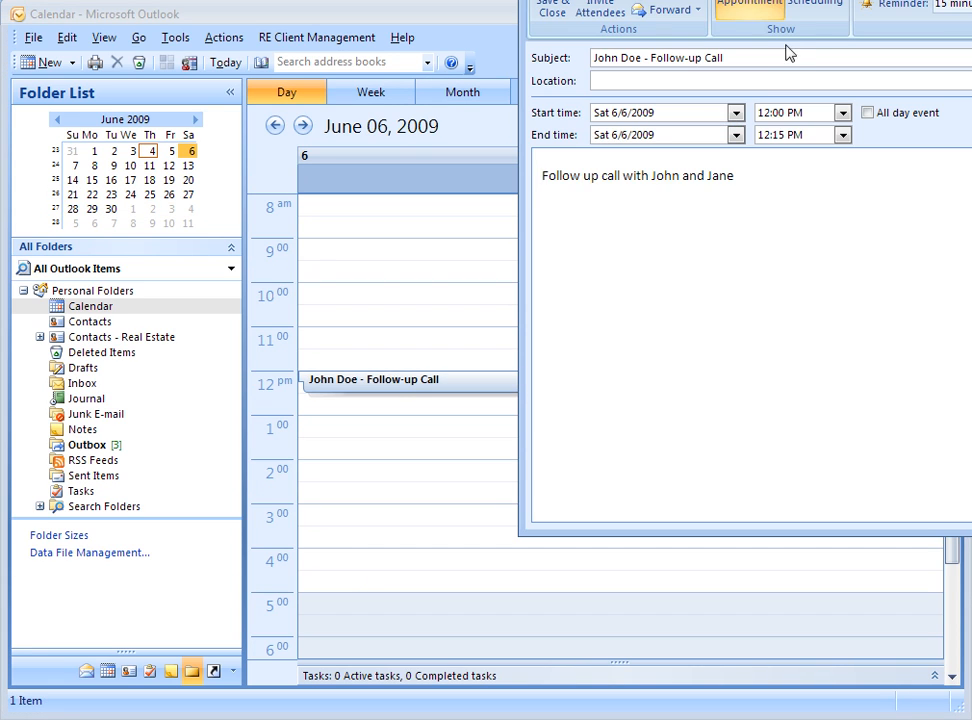
pyautogui.moveTo(806, 0); pyautogui.dragTo(327, 76)
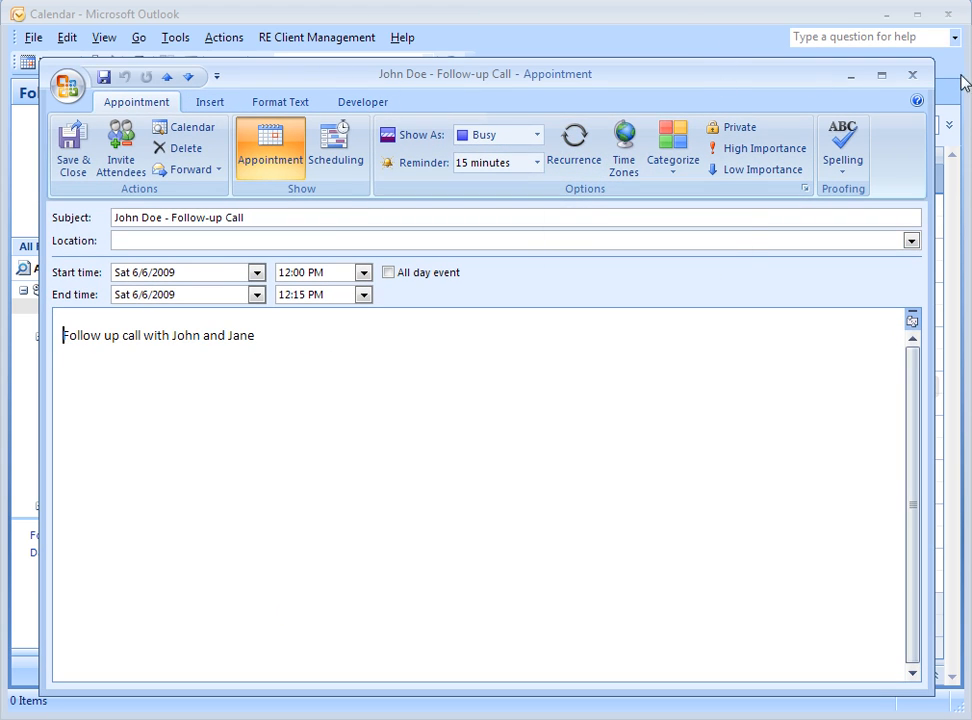
pyautogui.click(912, 74)
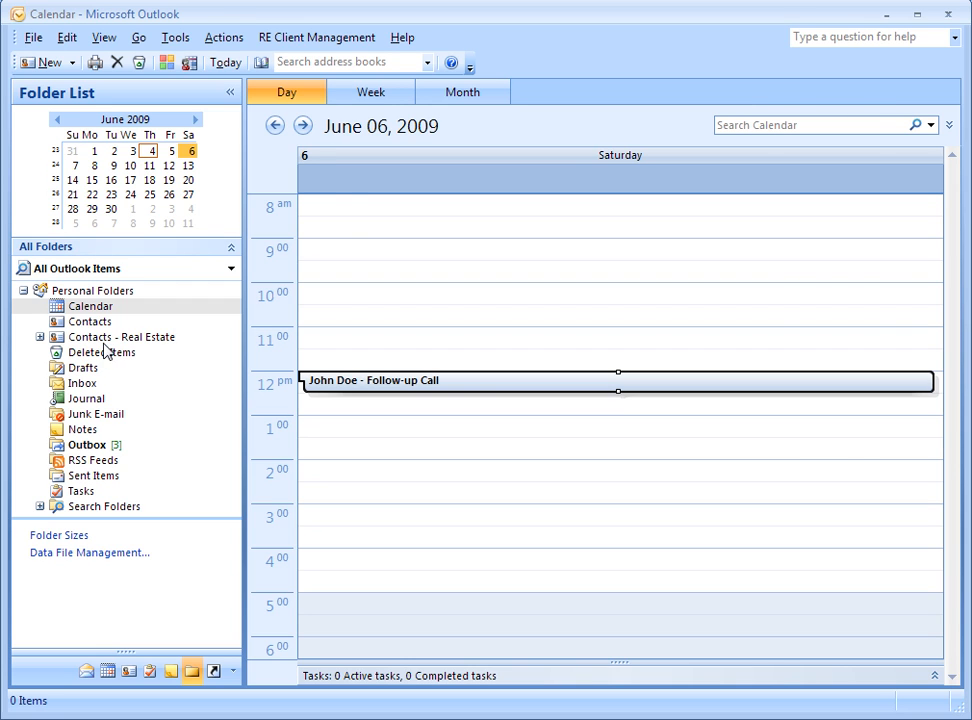
# - Remove the client from the Letter Test 4 campaign, accept deleting its future events, and save and close the record
pyautogui.click(105, 339)
pyautogui.doubleClick(425, 174)
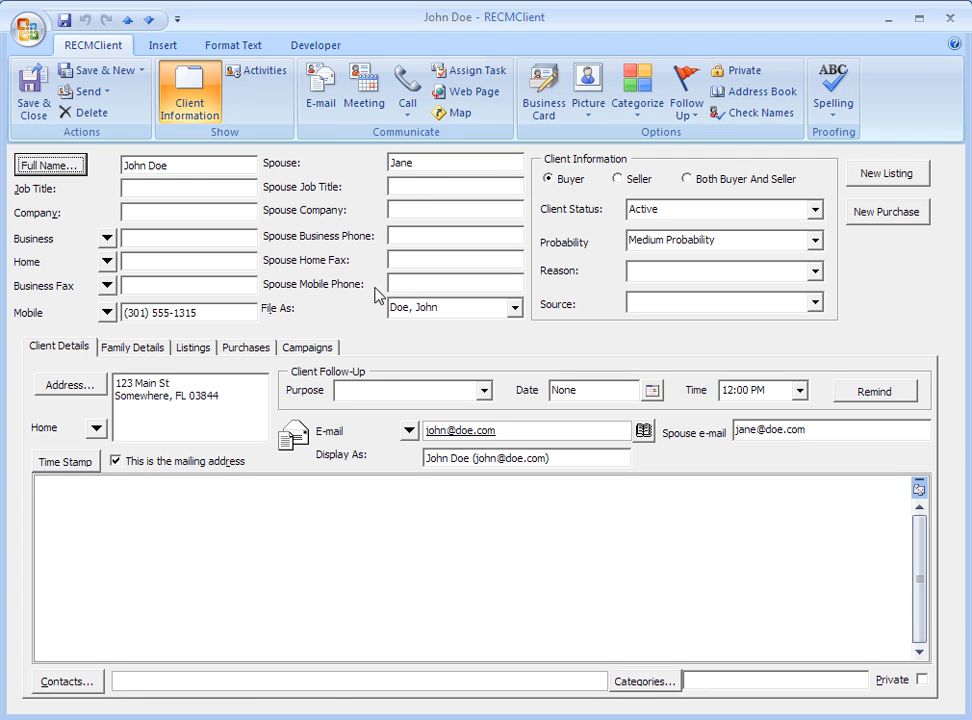
pyautogui.click(318, 349)
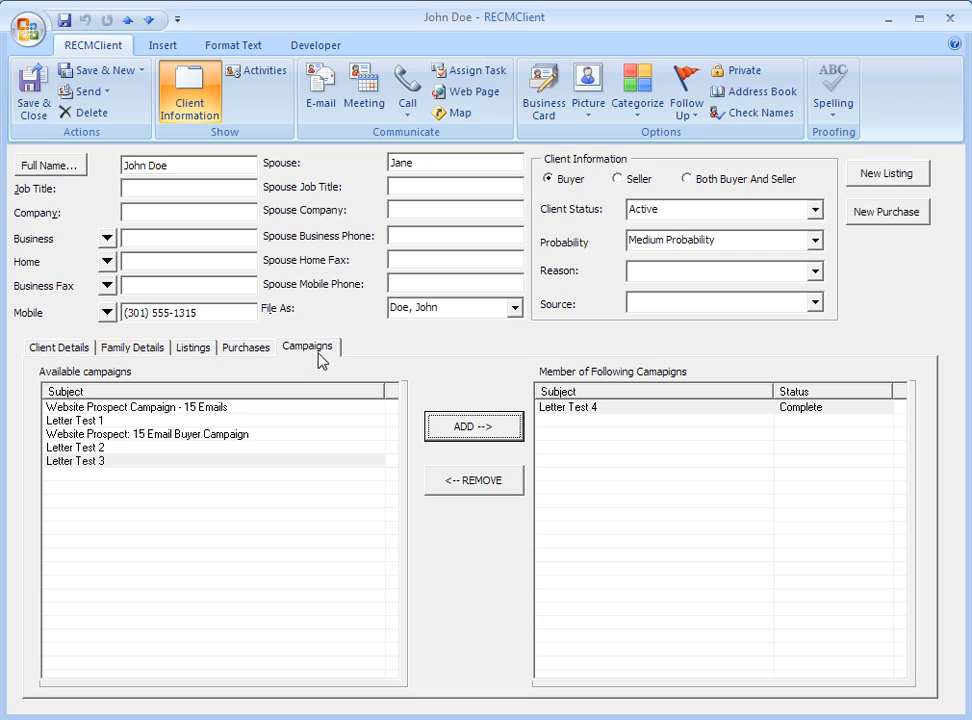
pyautogui.click(634, 409)
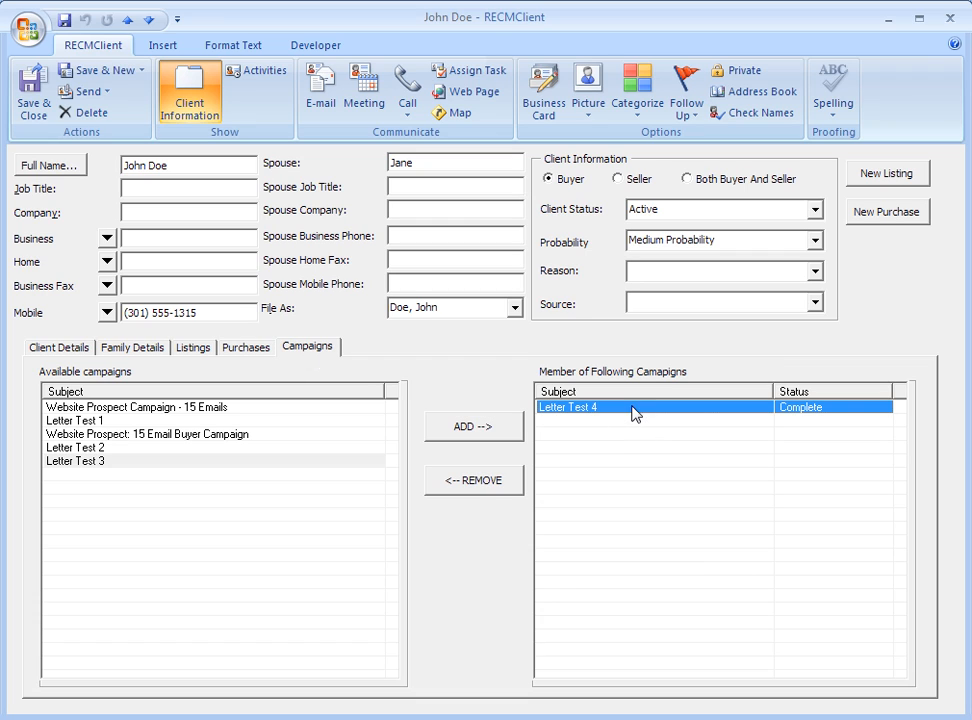
pyautogui.click(490, 486)
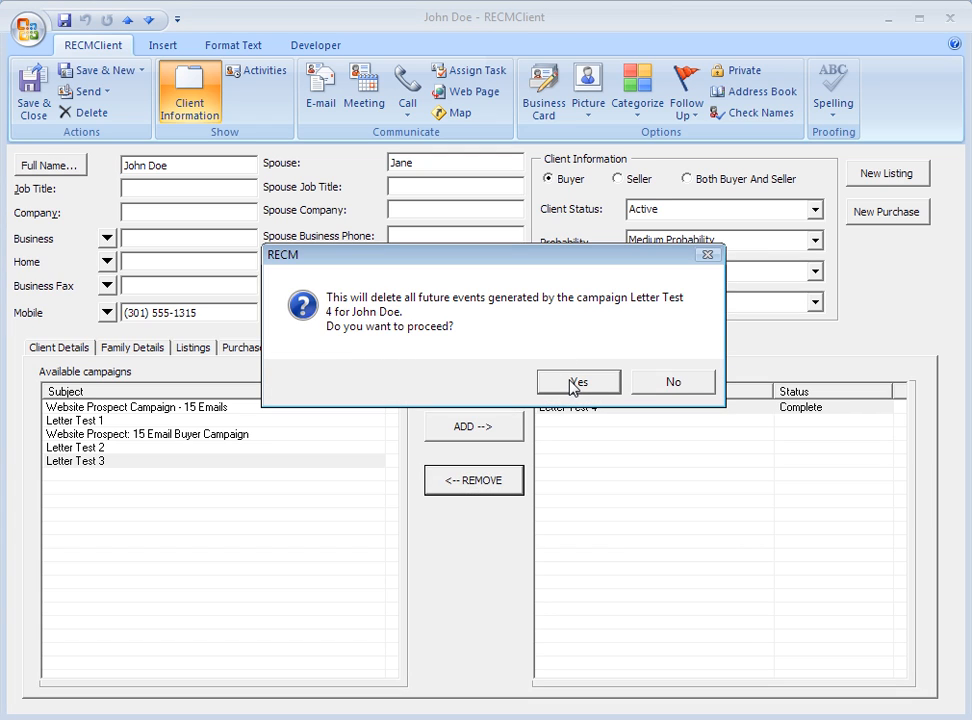
pyautogui.click(571, 387)
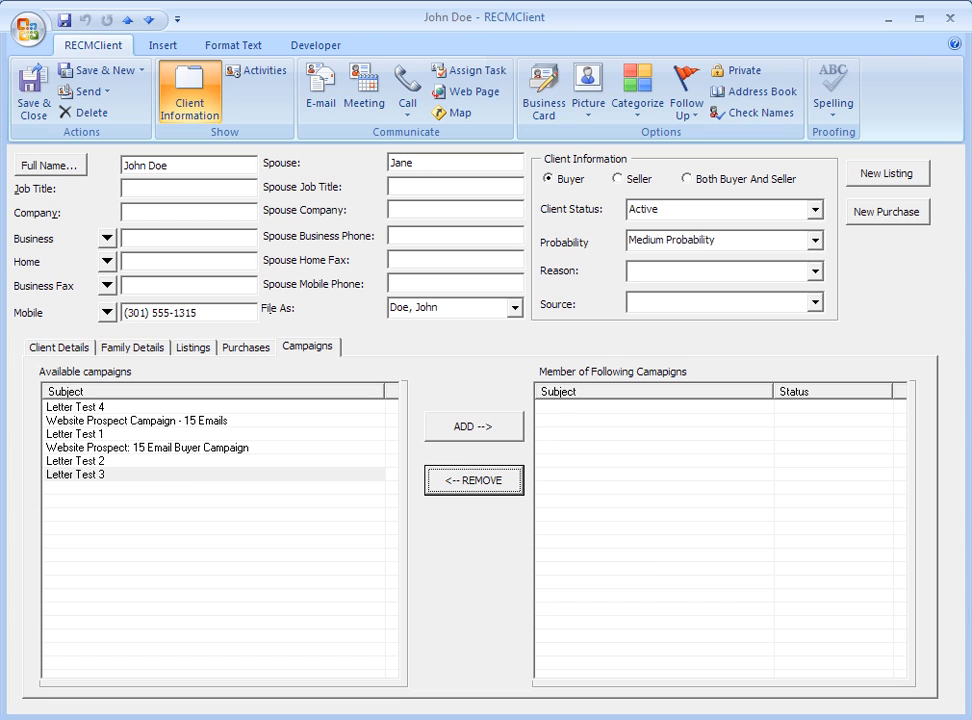
pyautogui.click(18, 92)
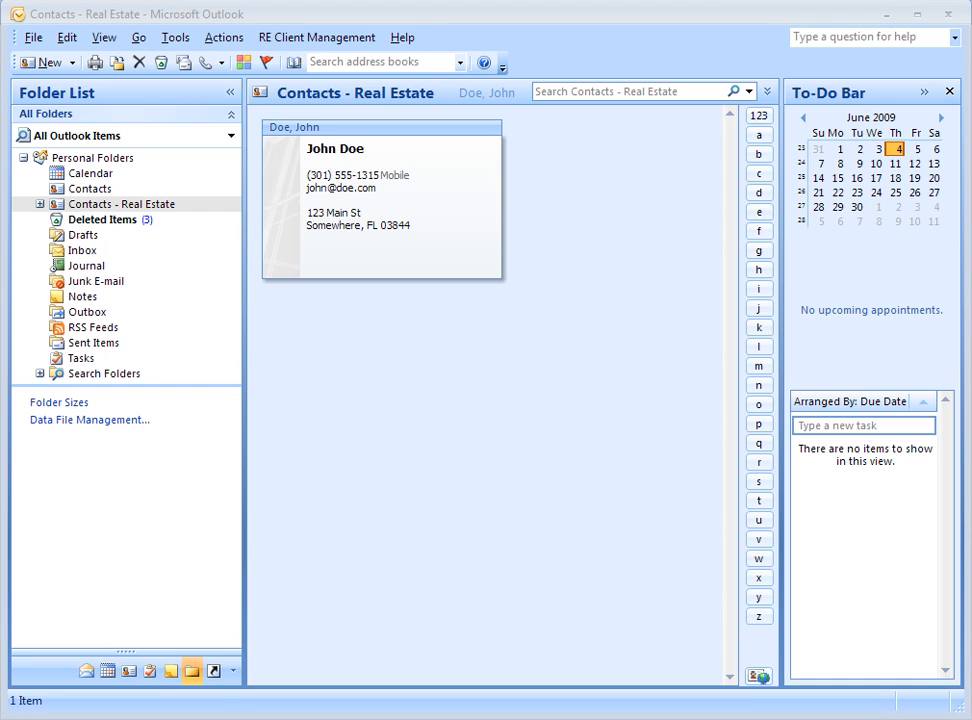
# - Check the Outbox and the June 2009 month calendar for remaining campaign emails and appointments
pyautogui.click(105, 316)
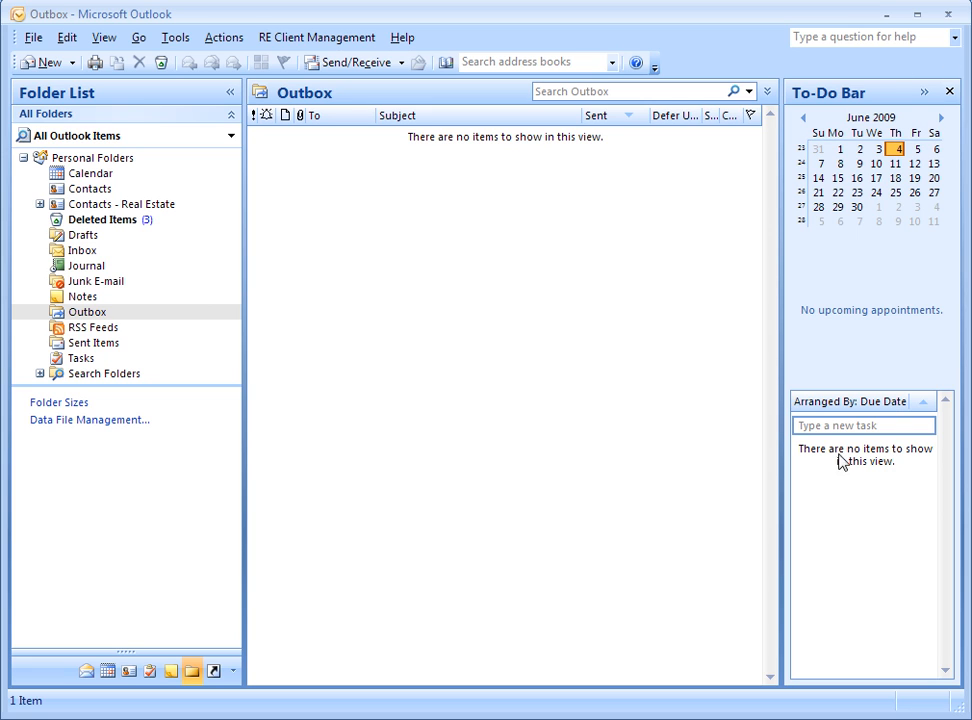
pyautogui.click(102, 174)
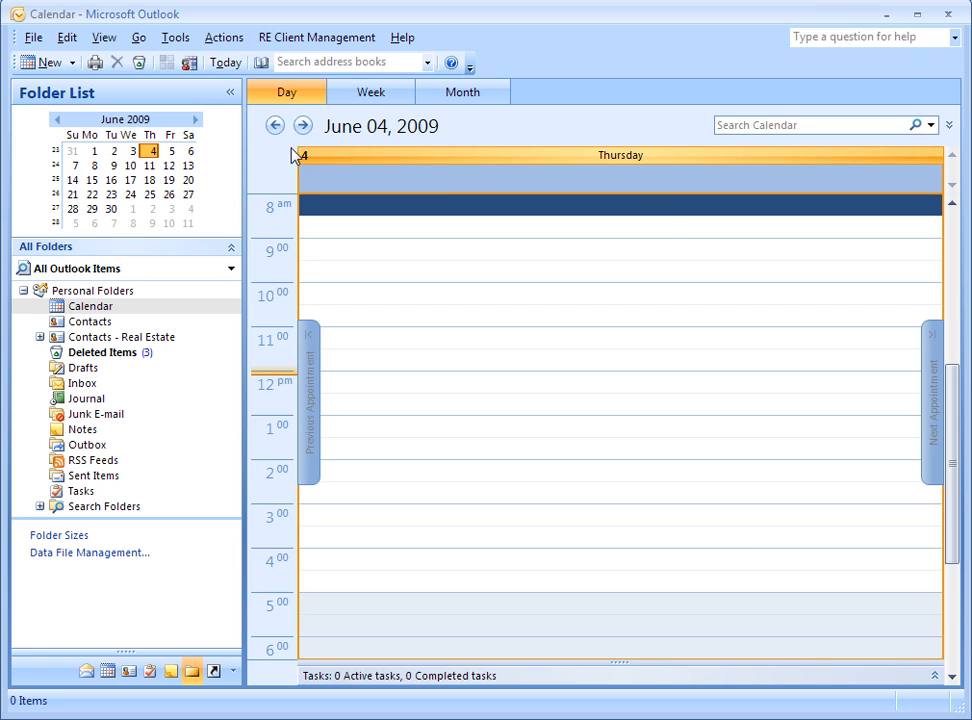
pyautogui.click(434, 98)
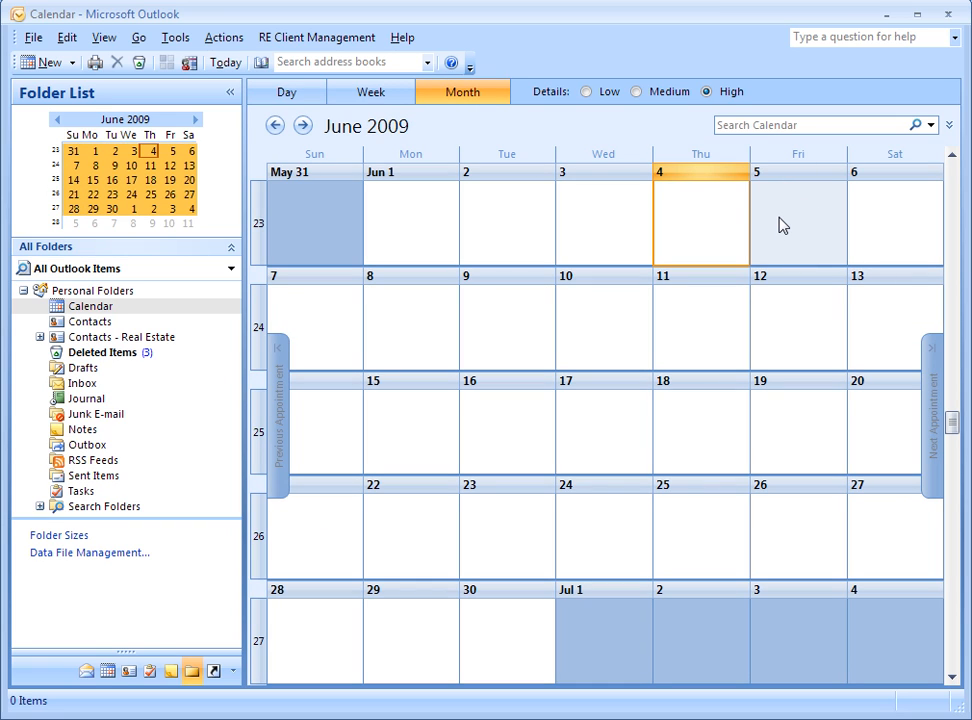
# - Reopen the client's record from the real estate contacts and view its campaign assignments
pyautogui.click(96, 338)
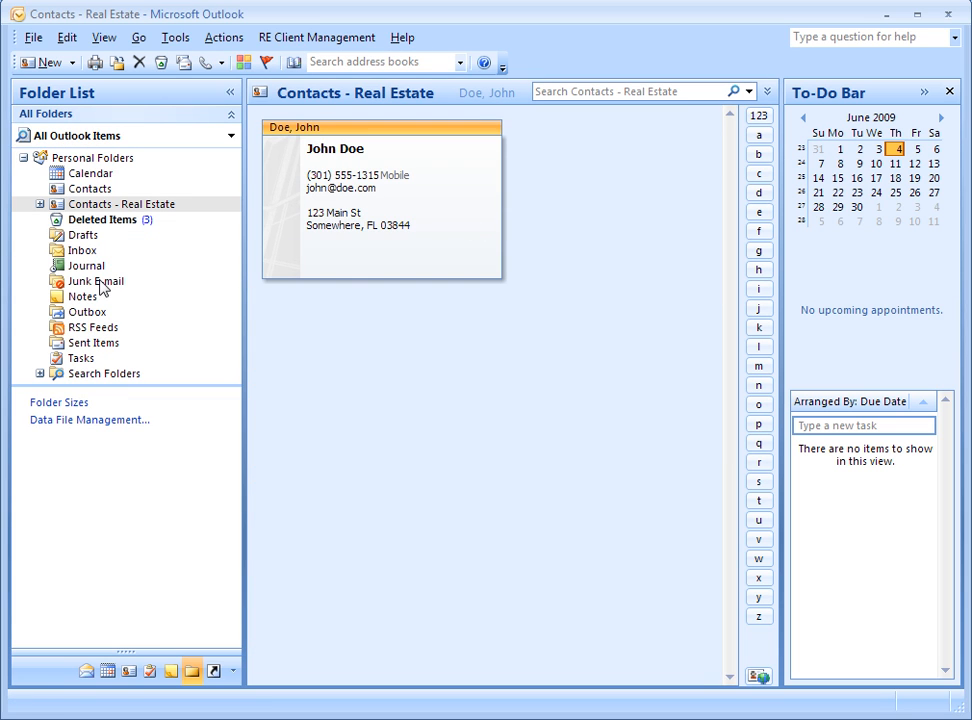
pyautogui.doubleClick(338, 140)
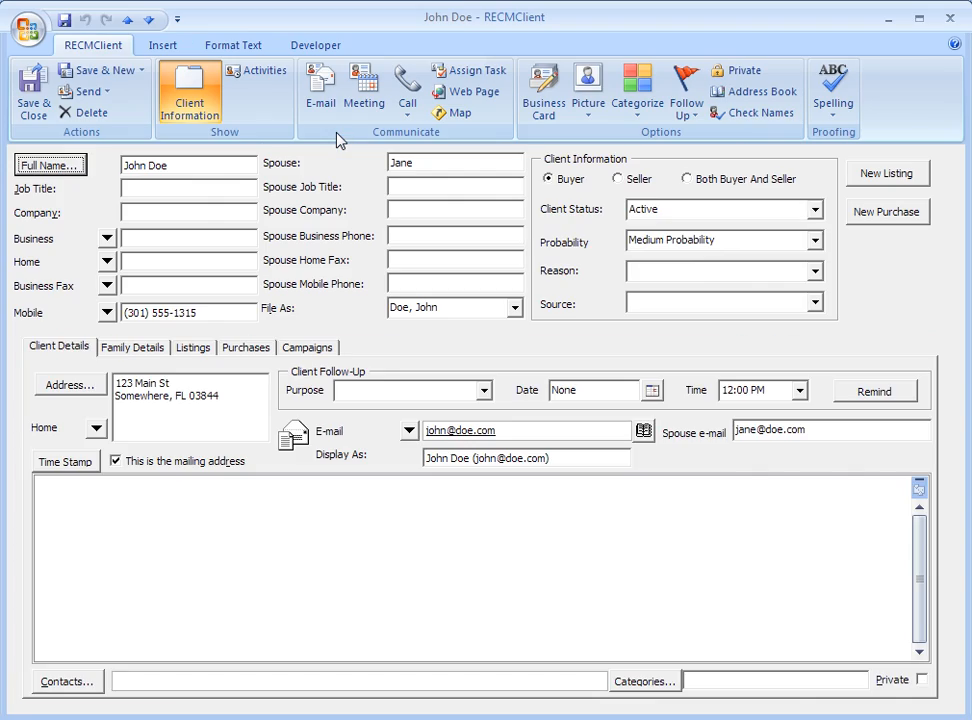
pyautogui.click(308, 346)
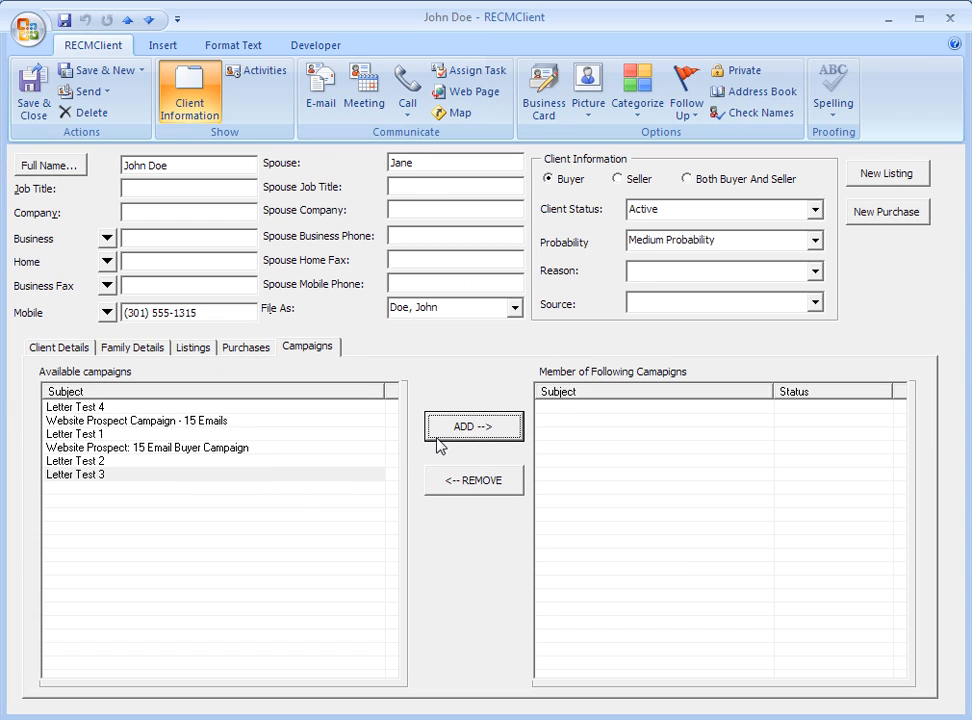
# - Assign the client to the Letter Test 4 campaign again, and save and close the record
pyautogui.click(290, 407)
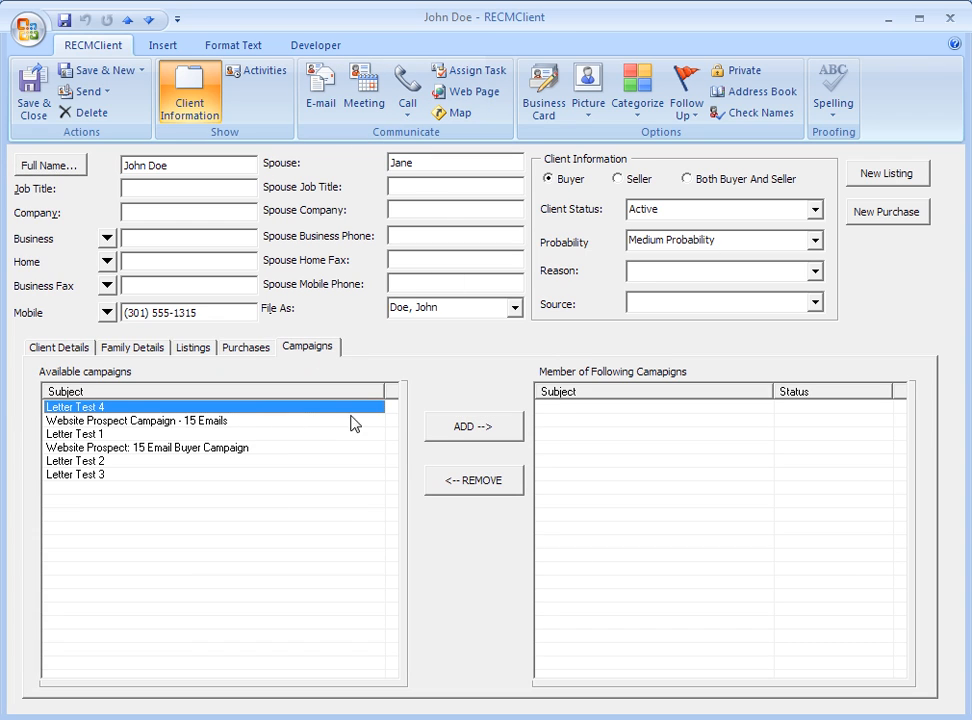
pyautogui.click(470, 426)
pyautogui.click(549, 378)
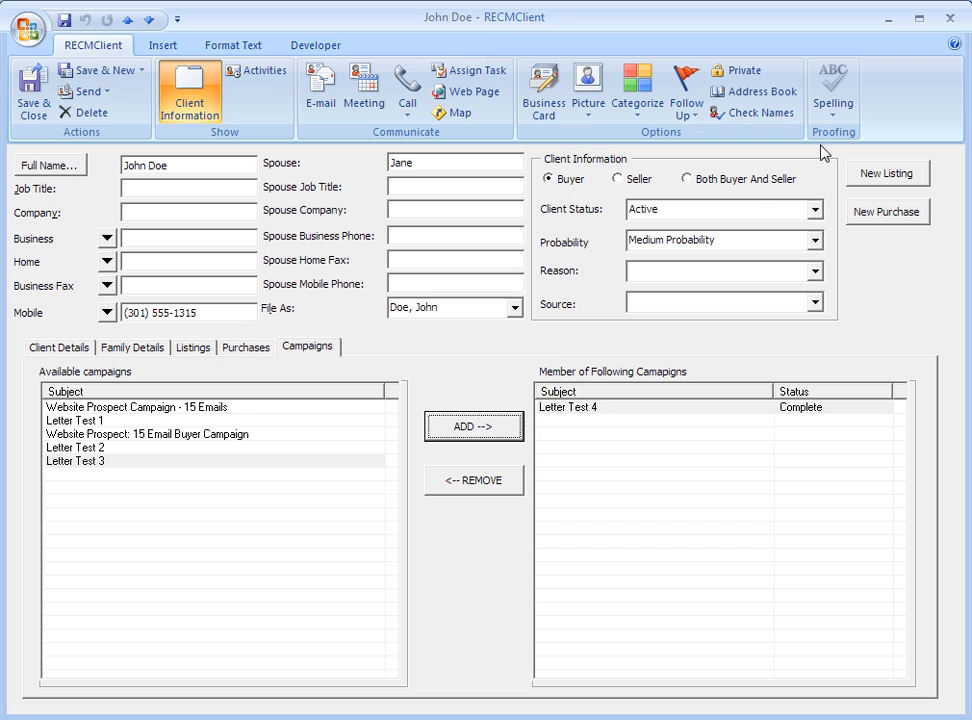
pyautogui.click(32, 100)
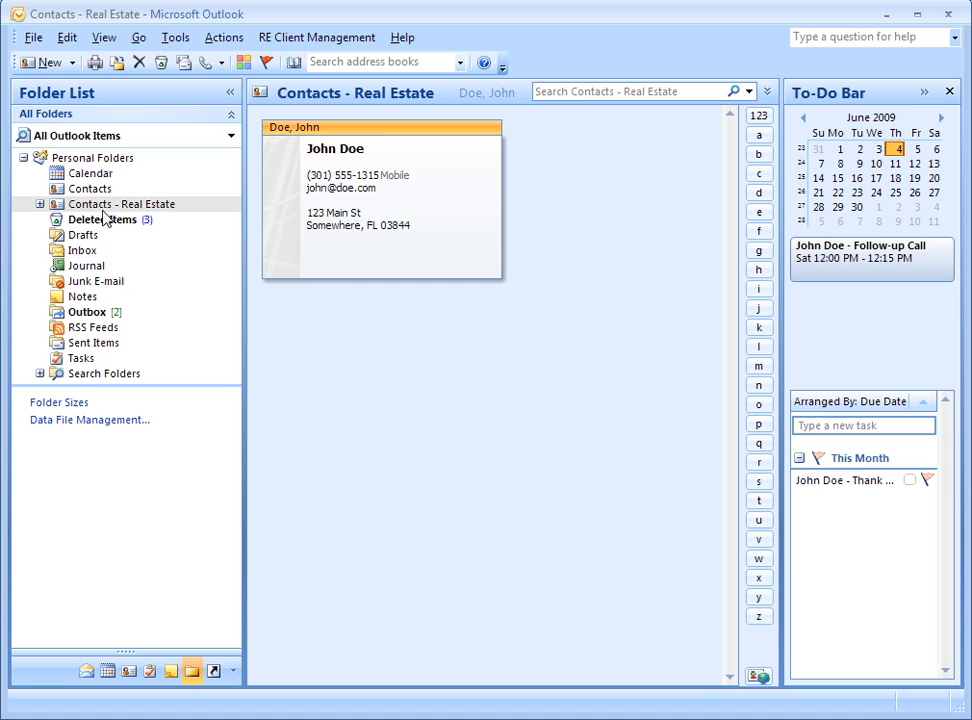
# - View the unsent campaign emails in the Outbox, try to exit the program but choose not to exit, and return to the real estate contacts
pyautogui.click(95, 313)
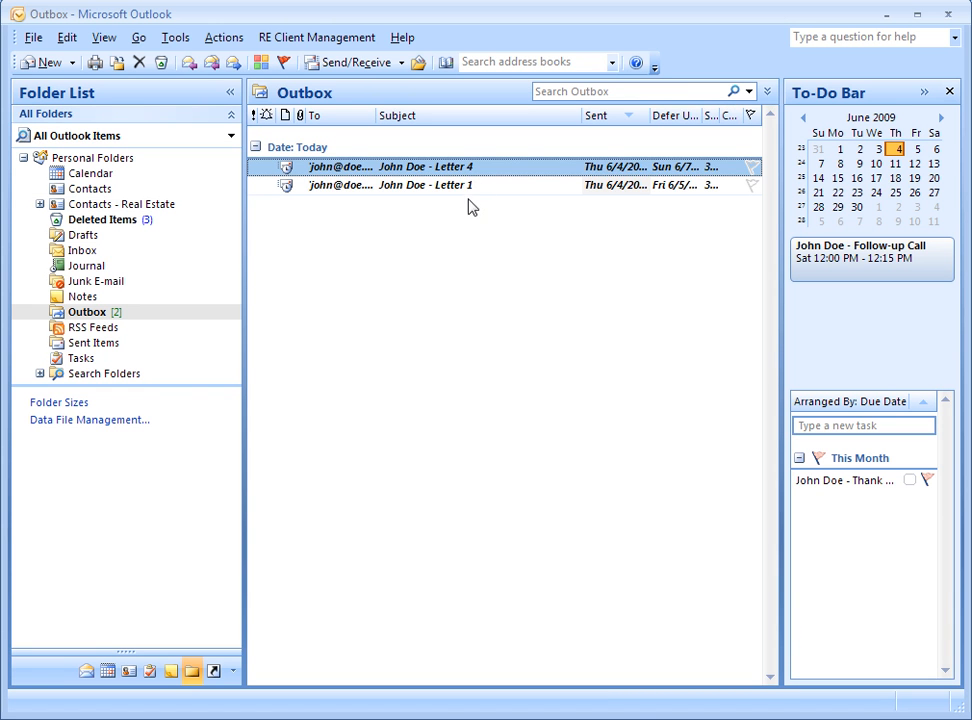
pyautogui.click(951, 17)
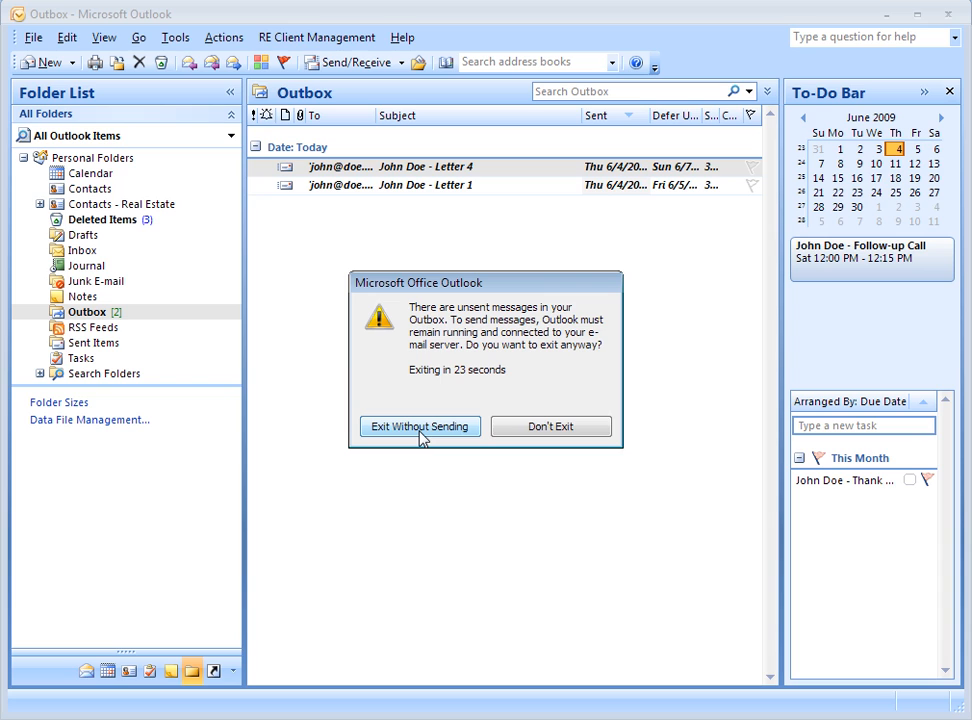
pyautogui.click(556, 430)
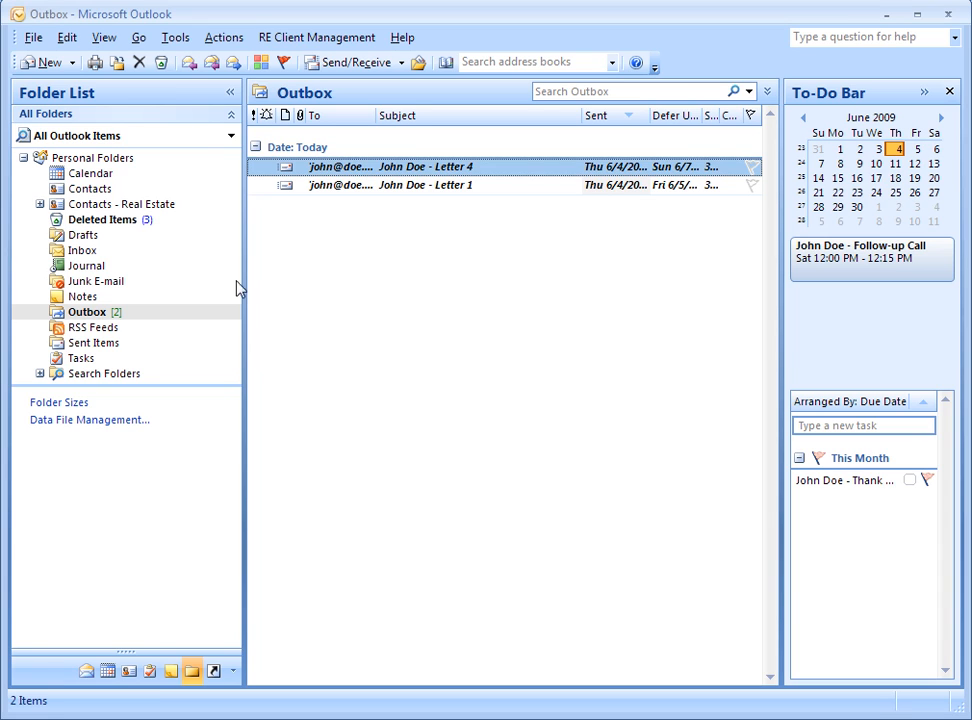
pyautogui.click(145, 204)
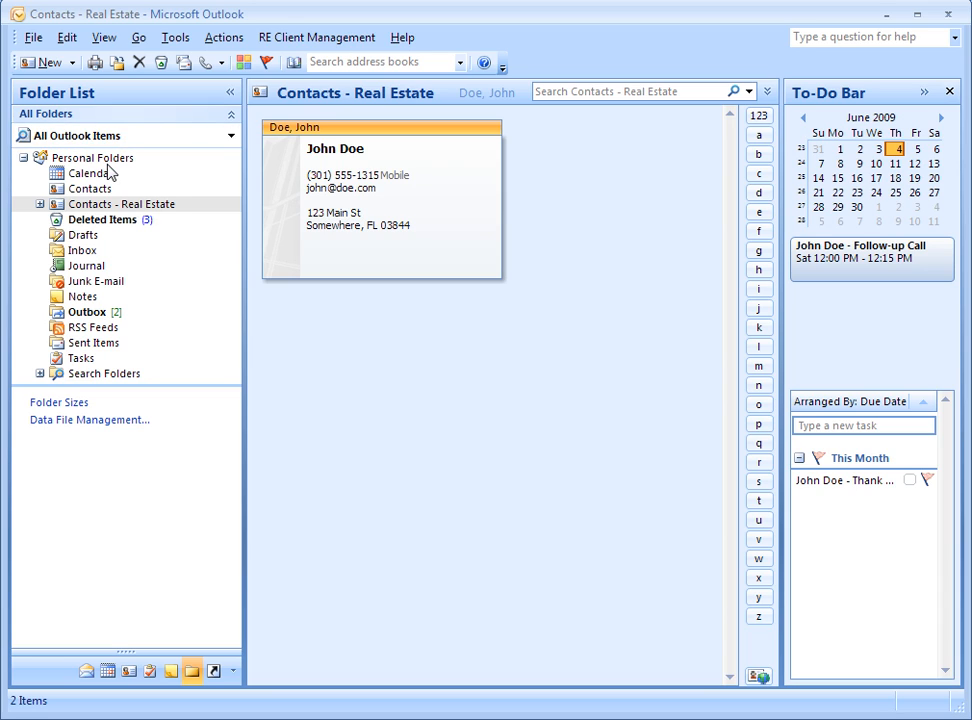